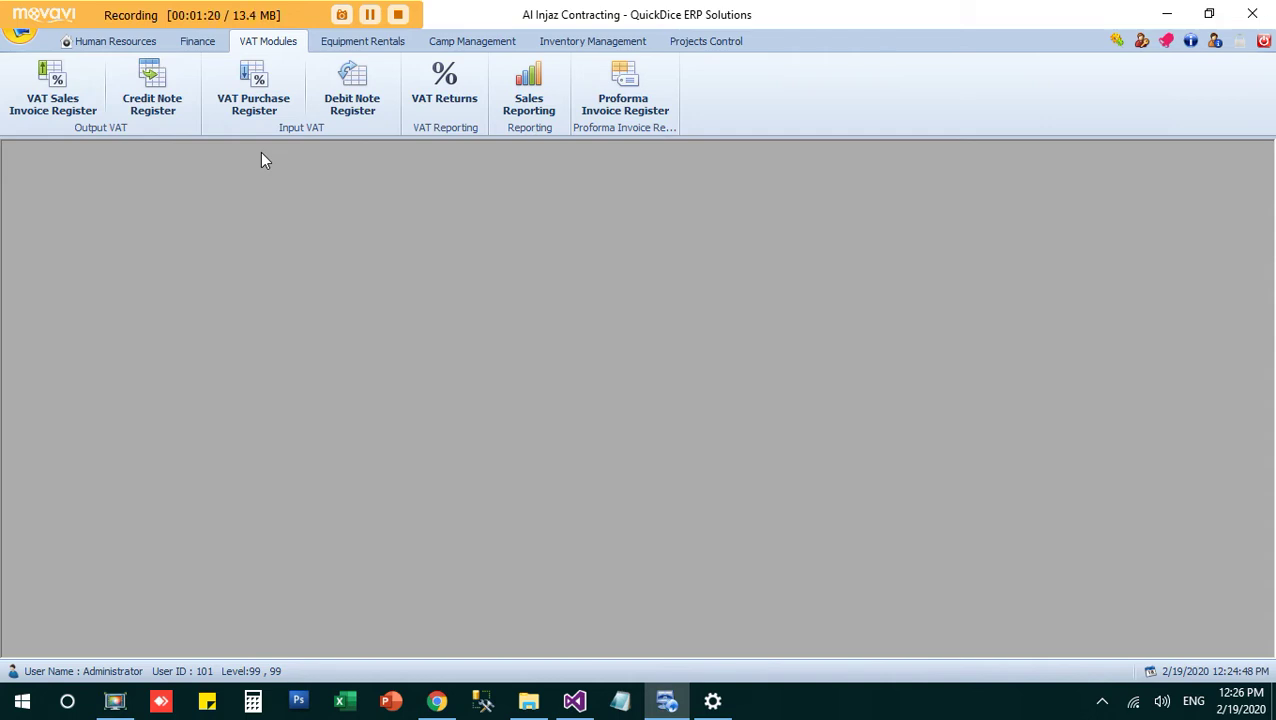
# Step: Open the VAT Sales Invoice Register and review February 2020's 17 sales invoices
pyautogui.click(256, 92)
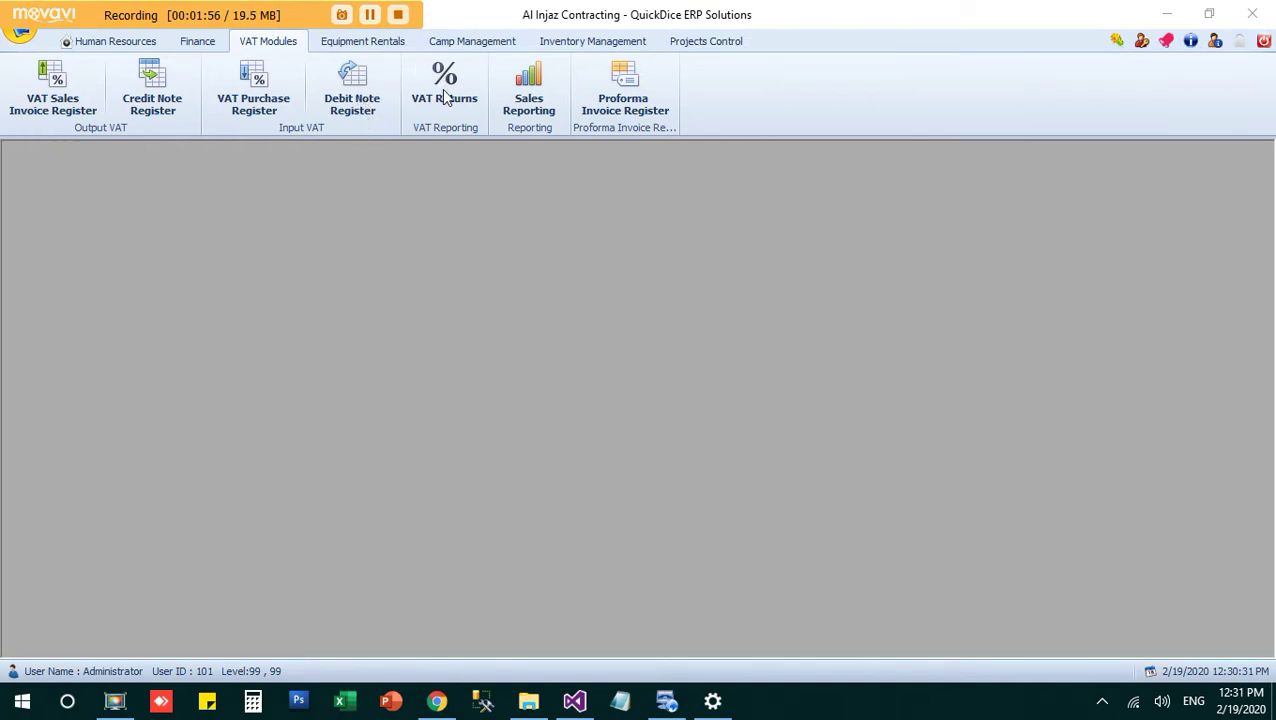
pyautogui.click(432, 222)
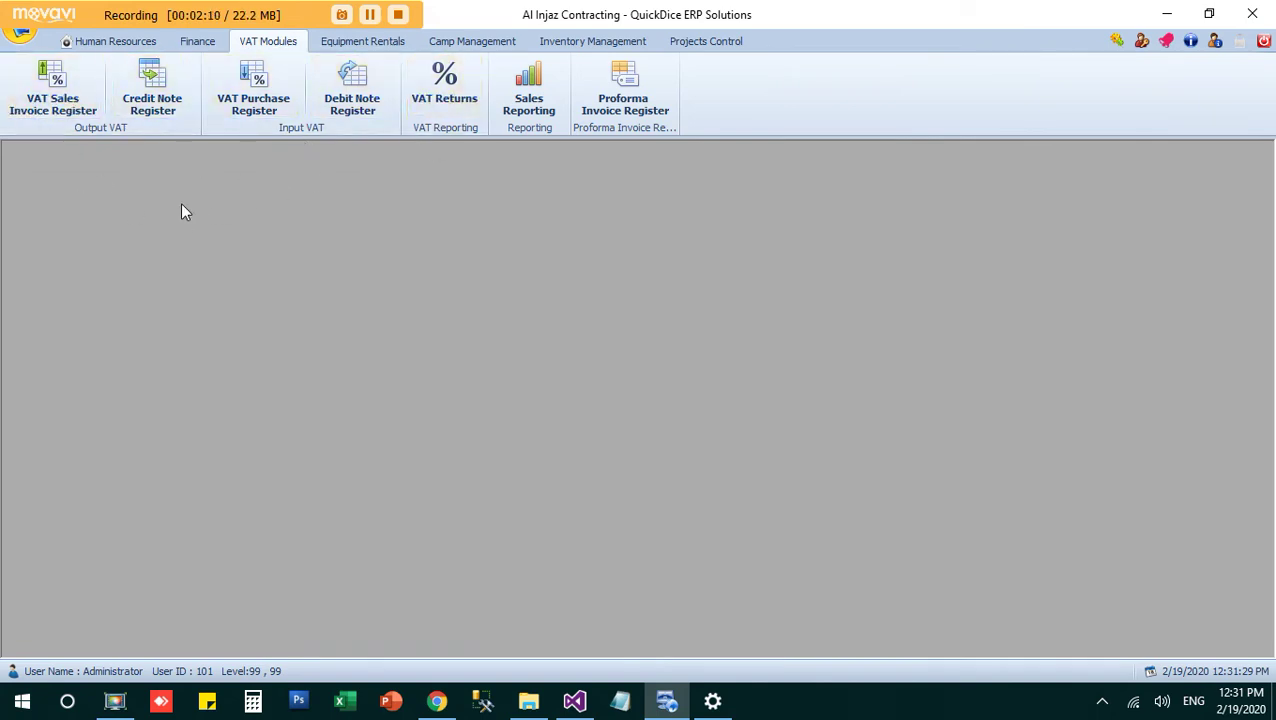
pyautogui.click(45, 95)
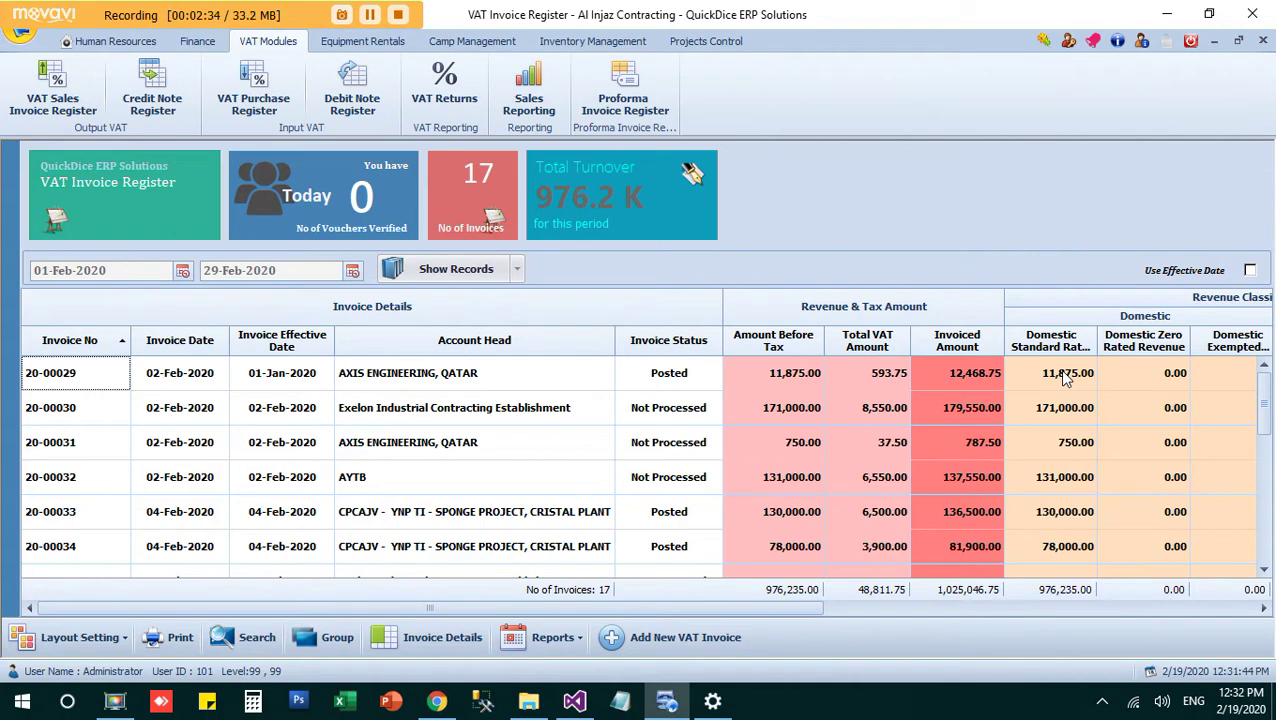
pyautogui.moveTo(1266, 393); pyautogui.dragTo(1268, 362)
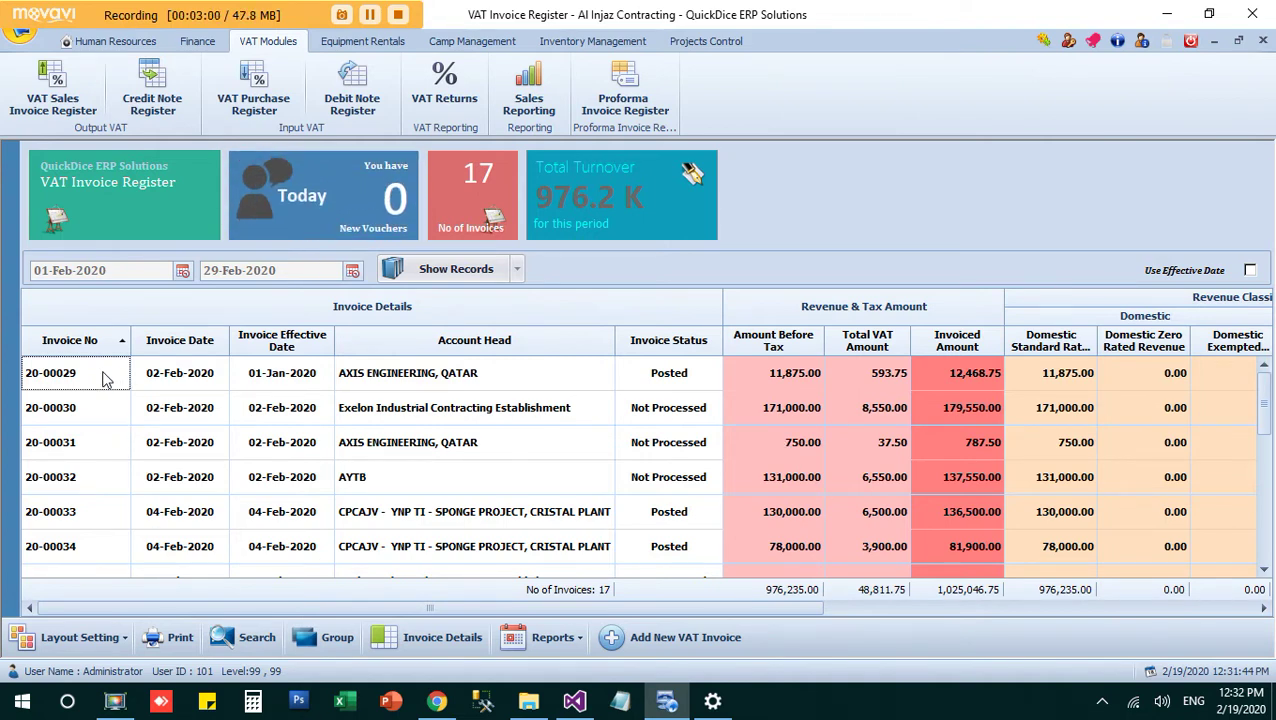
pyautogui.scroll(-4, 1268, 428)
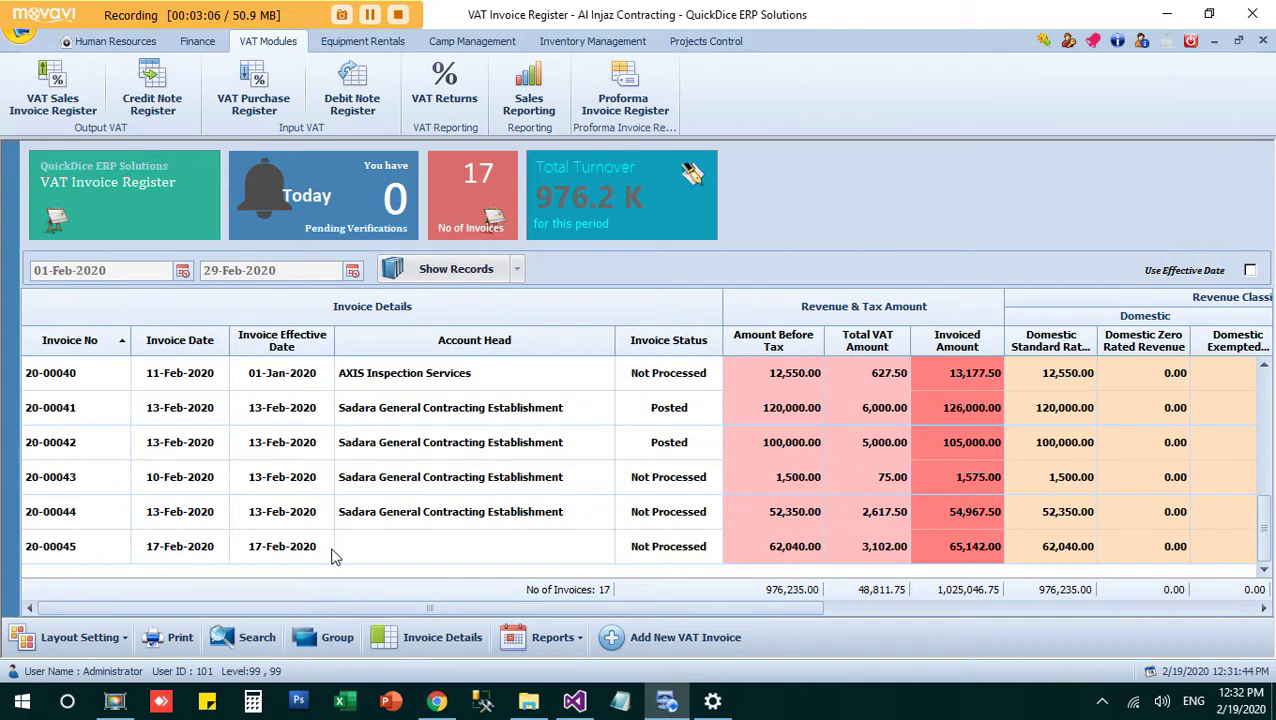
pyautogui.moveTo(1266, 510); pyautogui.dragTo(1268, 395)
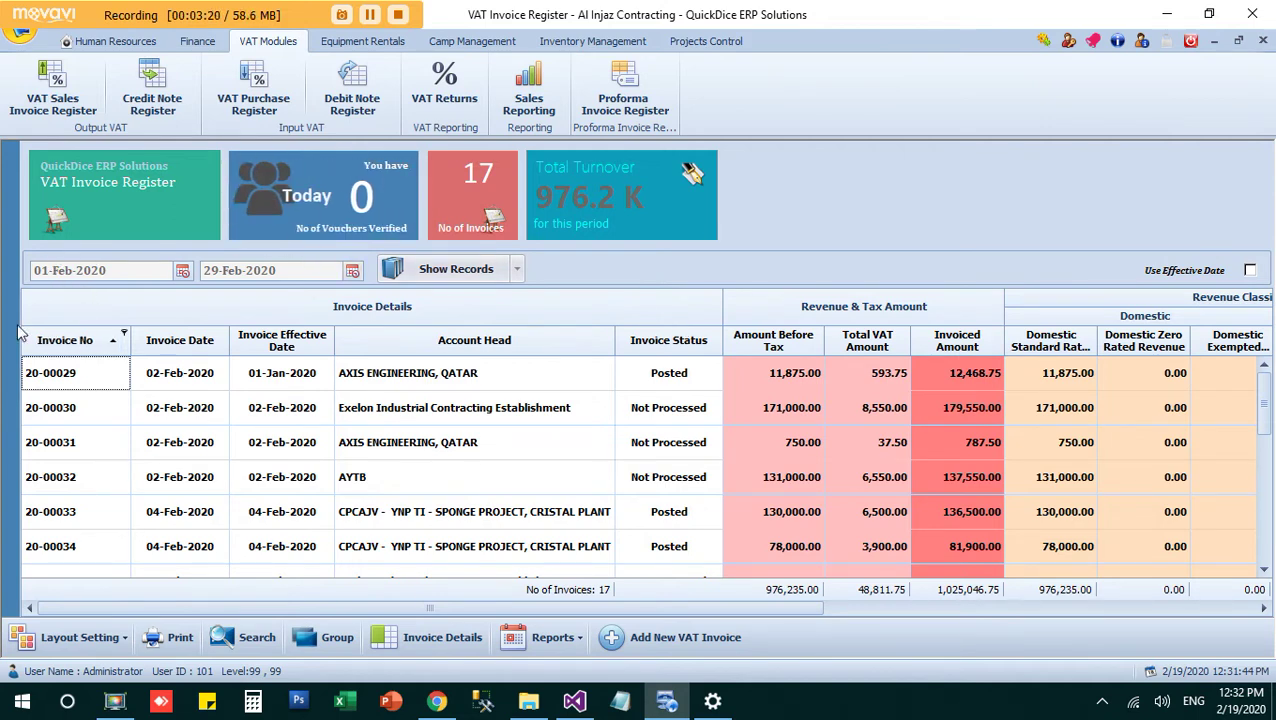
# Step: Set the register start date to 01-Jan-2020 and list all 45 invoices through 29-Feb-2020
pyautogui.click(182, 271)
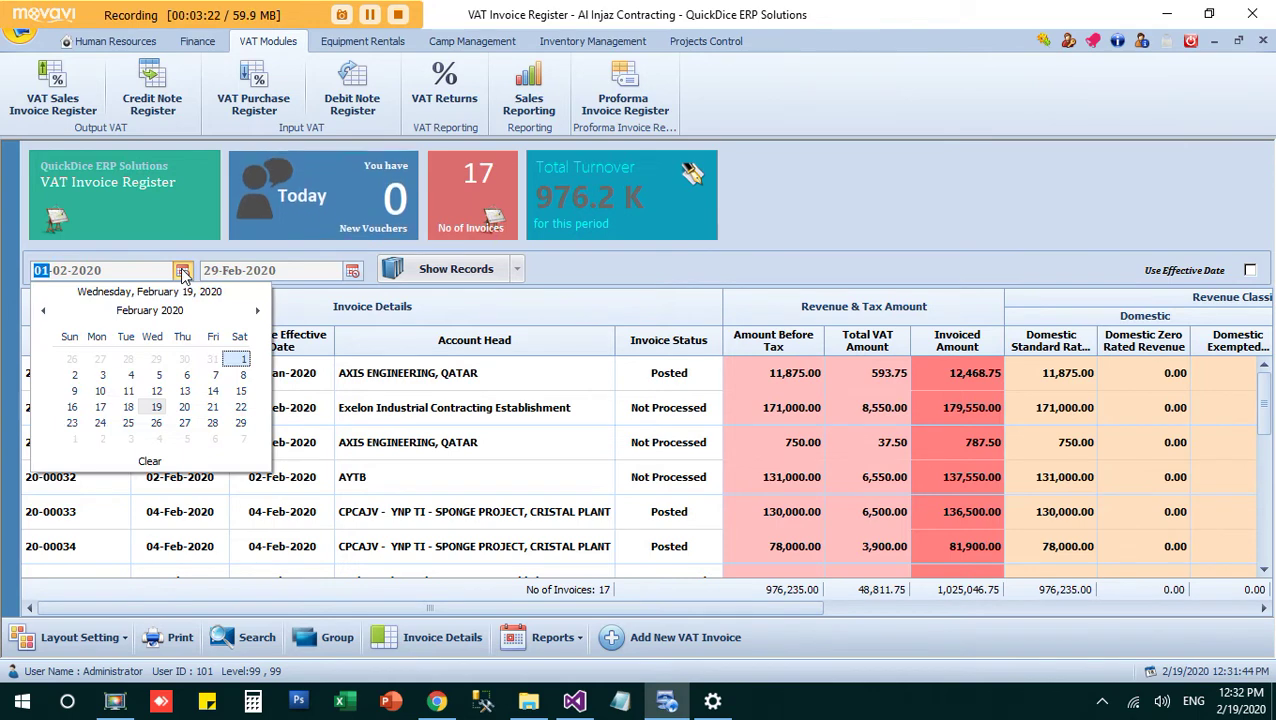
pyautogui.click(149, 311)
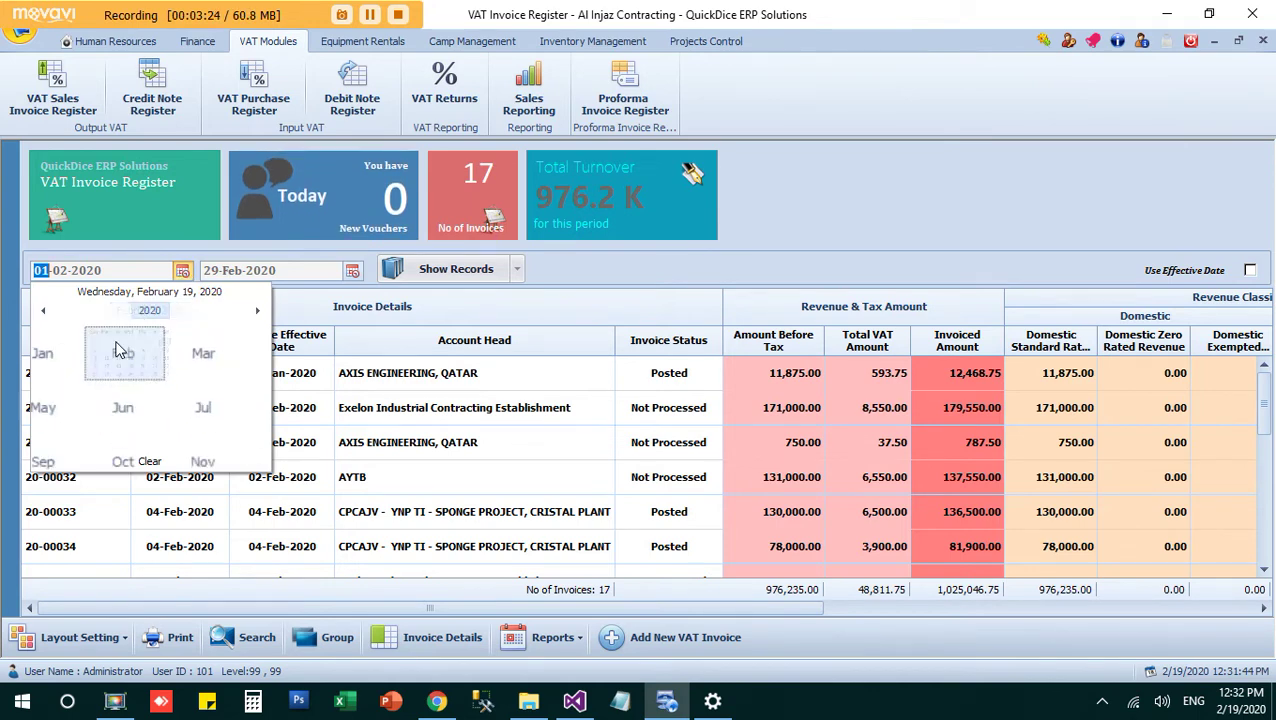
pyautogui.click(62, 352)
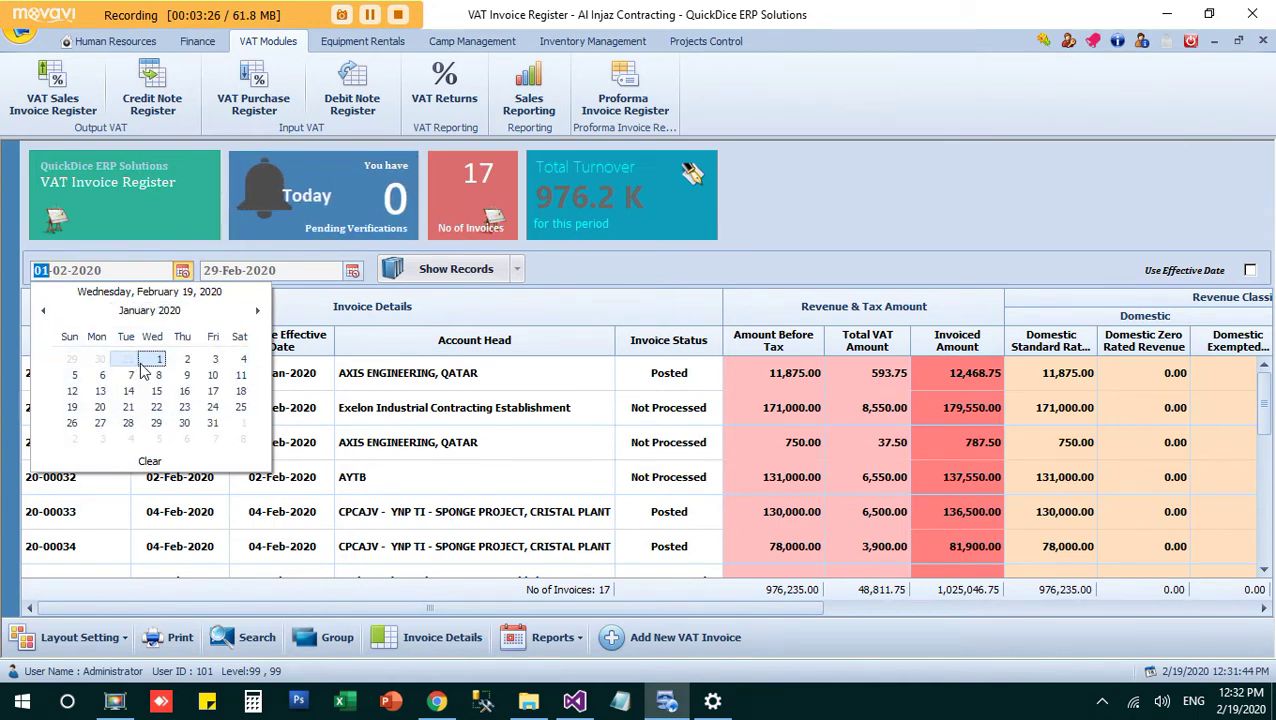
pyautogui.click(150, 362)
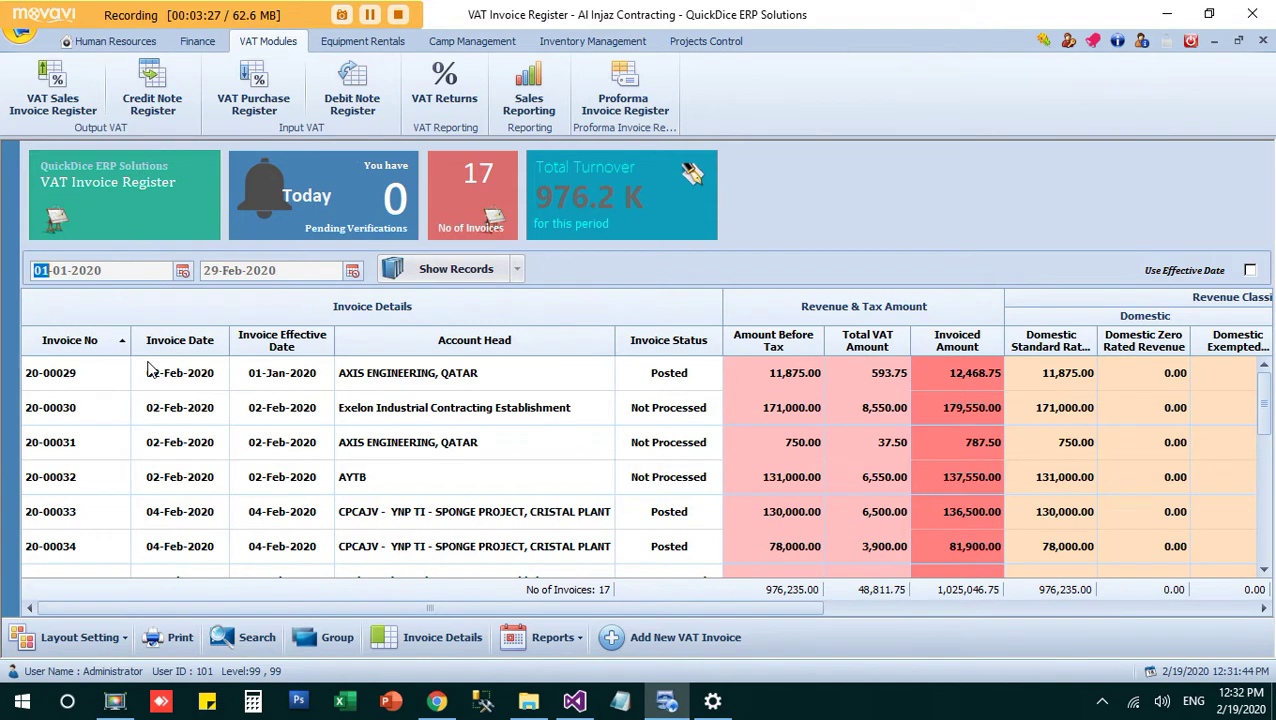
pyautogui.click(481, 273)
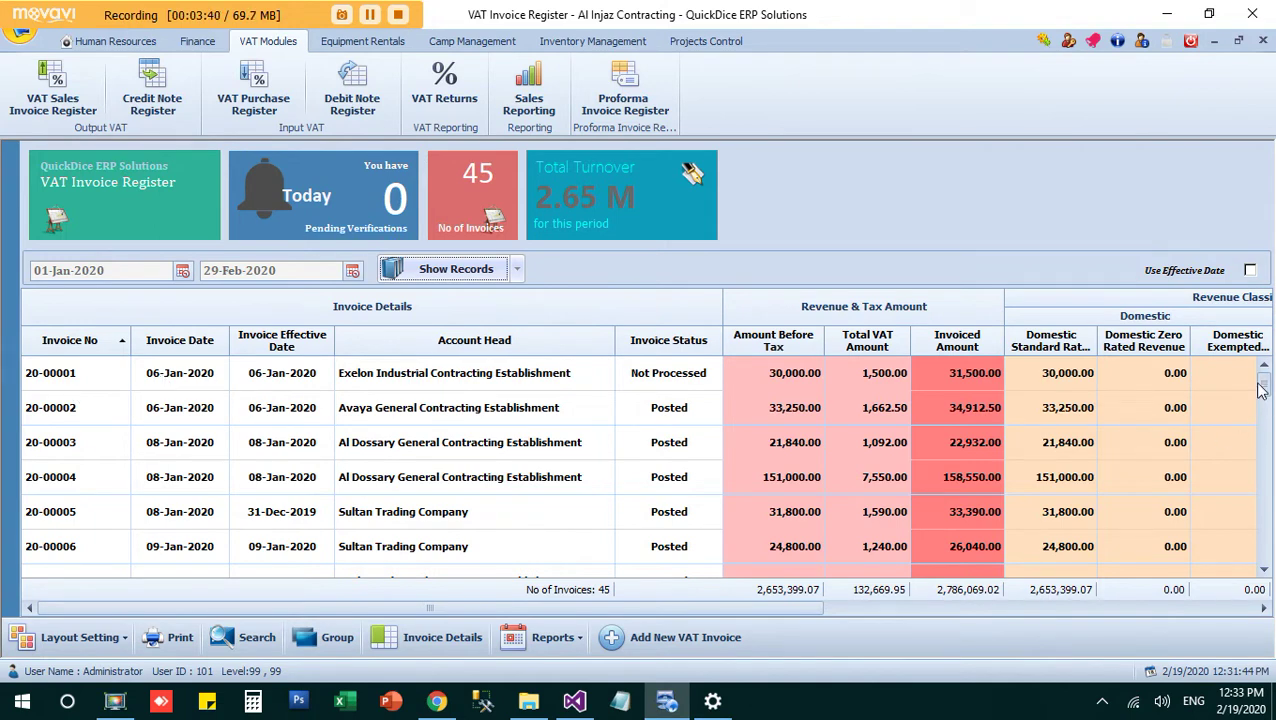
pyautogui.moveTo(1262, 379); pyautogui.dragTo(1263, 588)
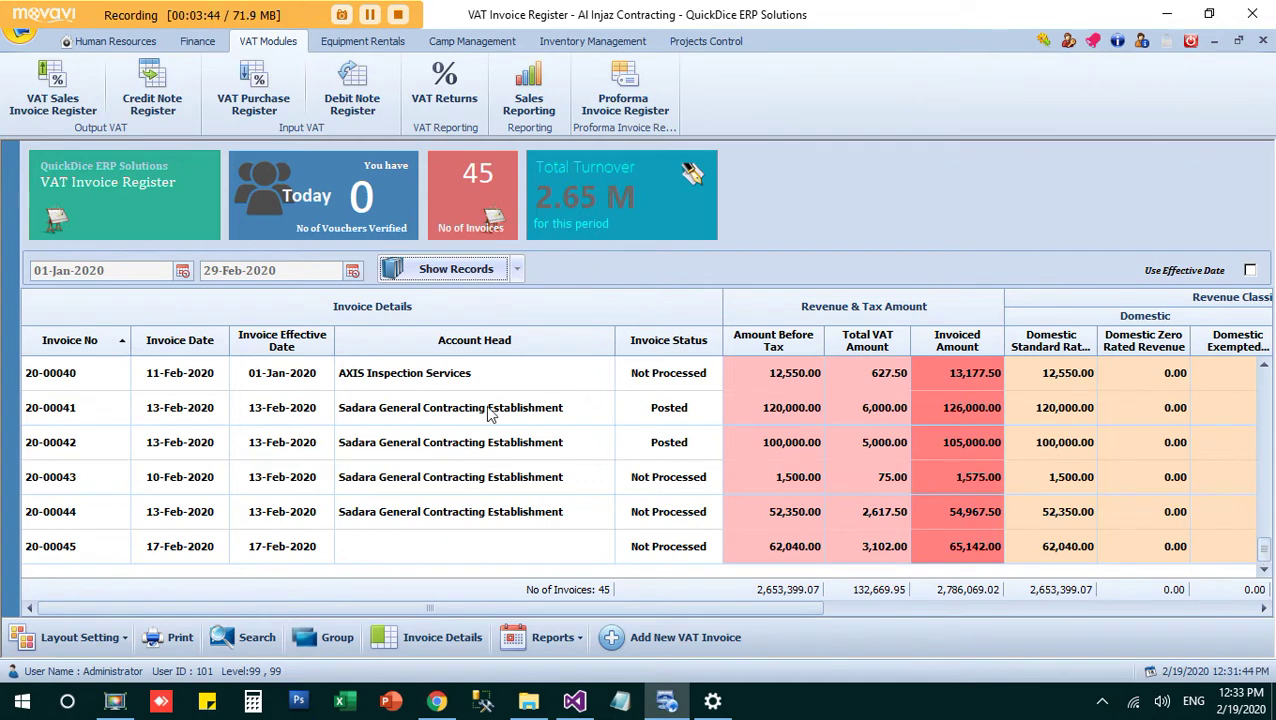
pyautogui.click(1266, 400)
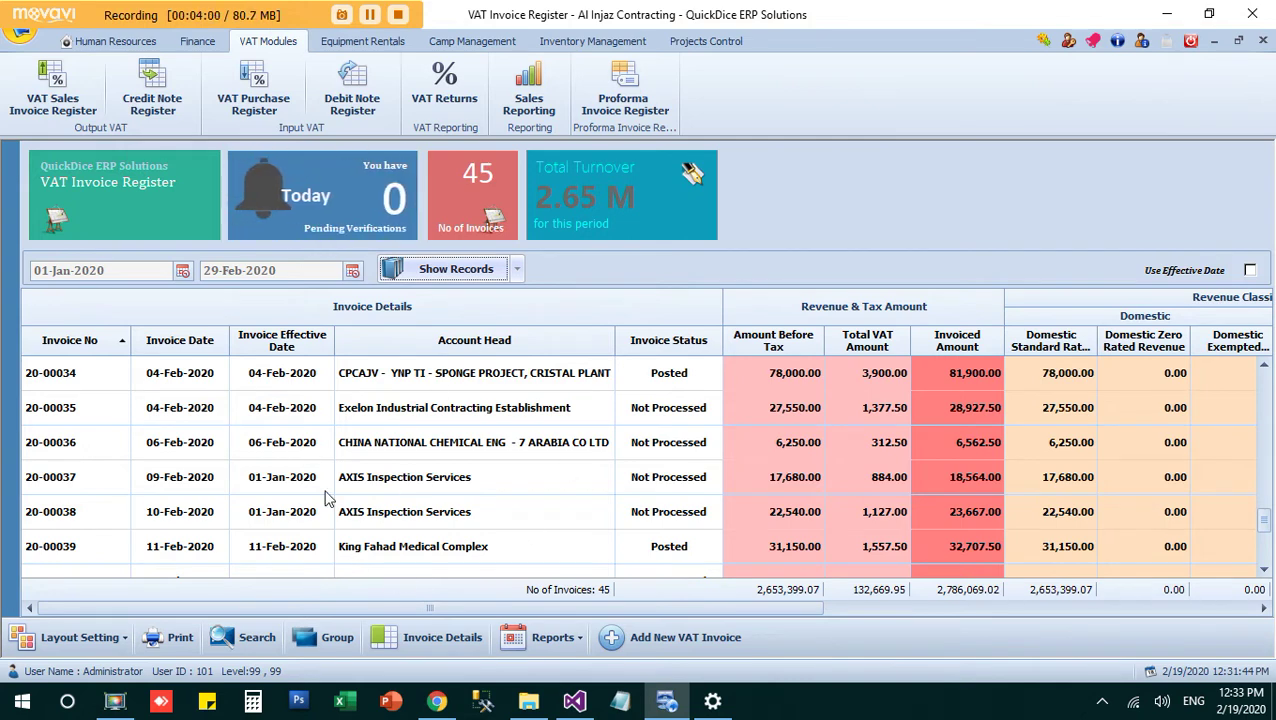
# Step: Open AXIS Inspection Services invoice 20-00037 for editing via its context menu
pyautogui.rightClick(443, 491)
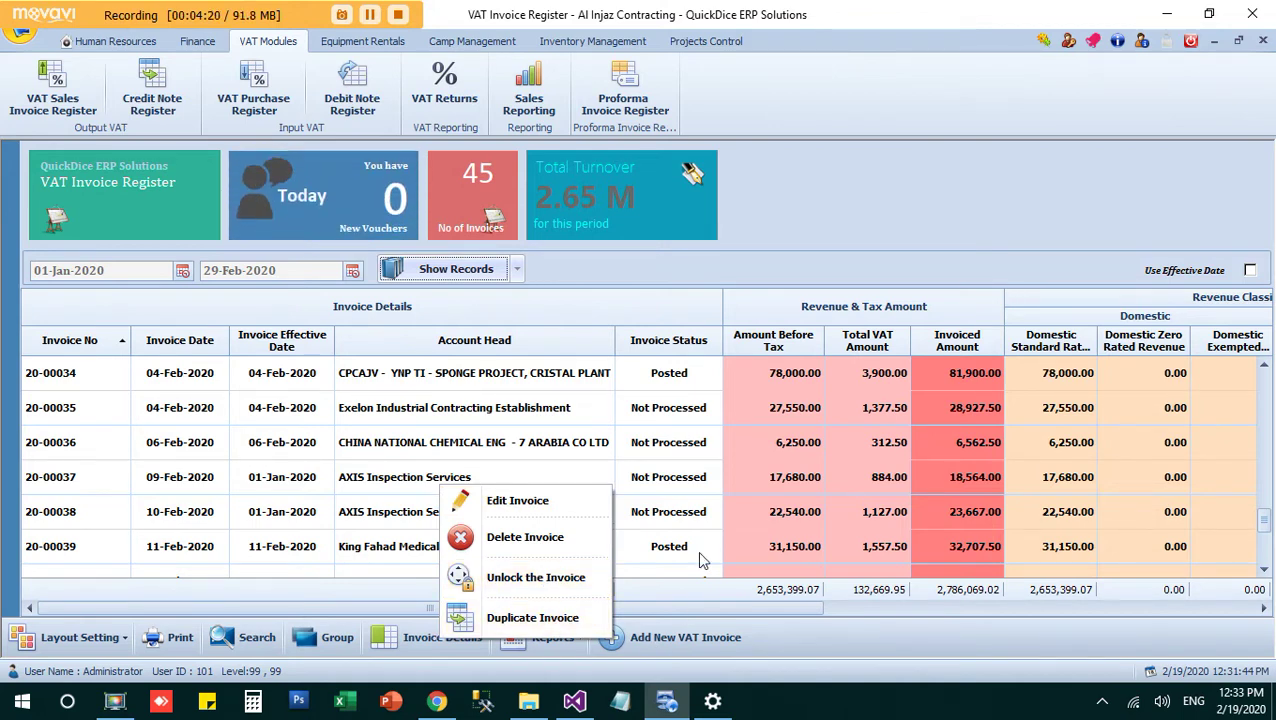
pyautogui.click(560, 504)
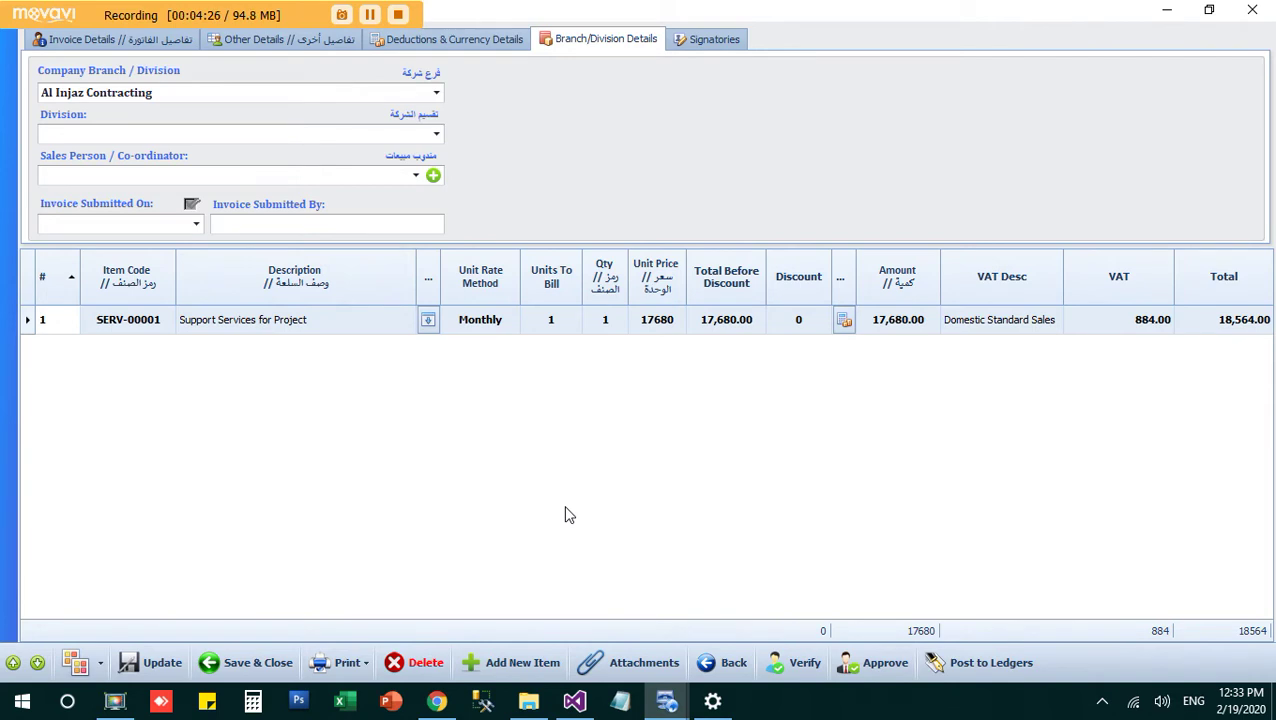
pyautogui.click(143, 39)
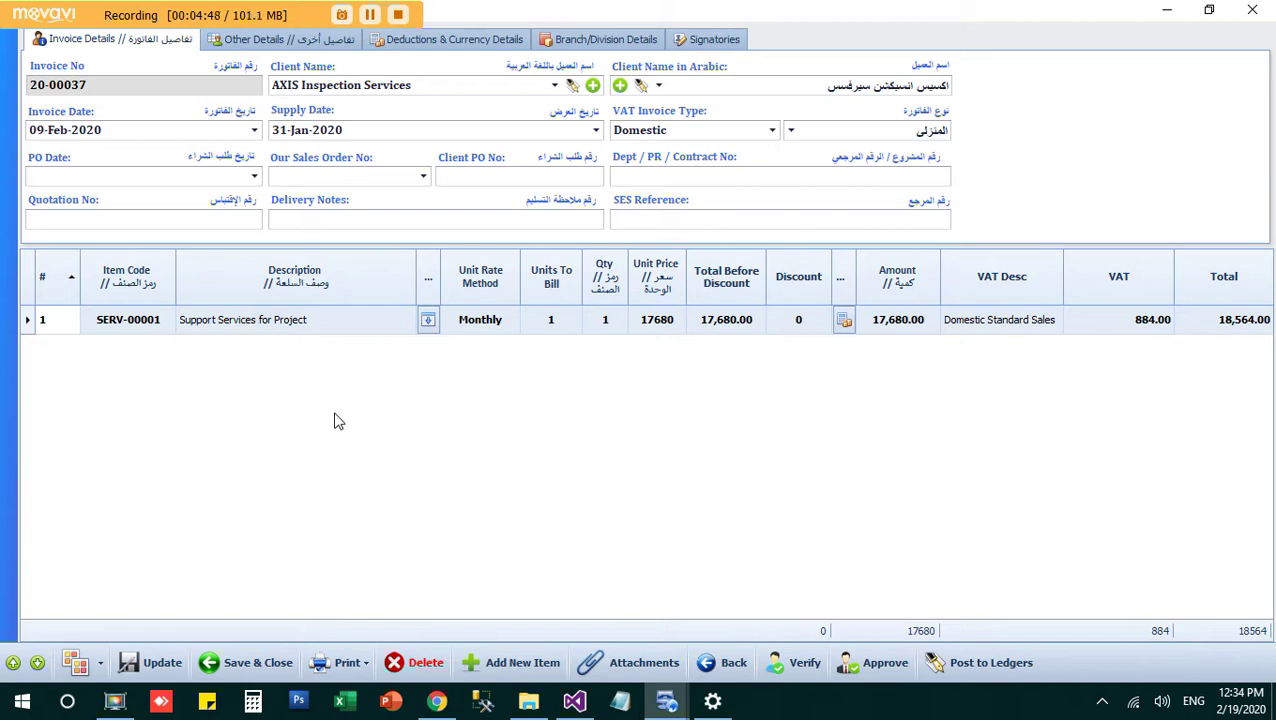
pyautogui.click(283, 45)
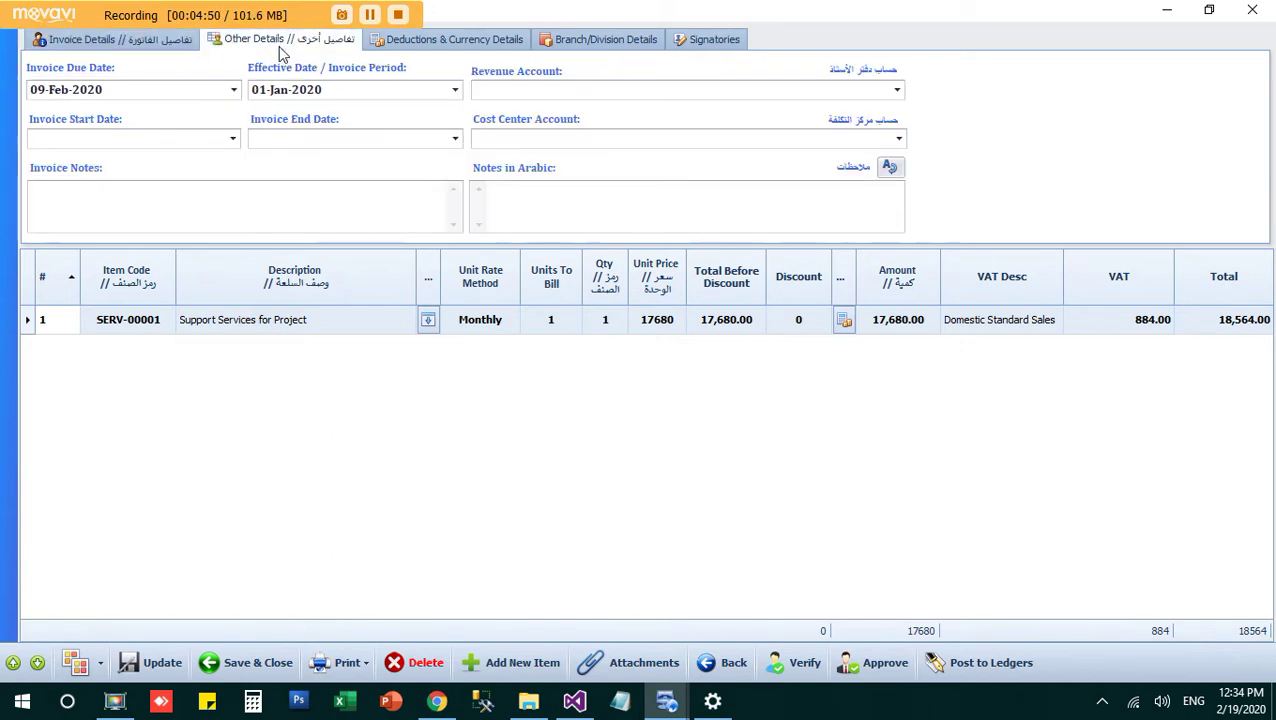
pyautogui.click(392, 42)
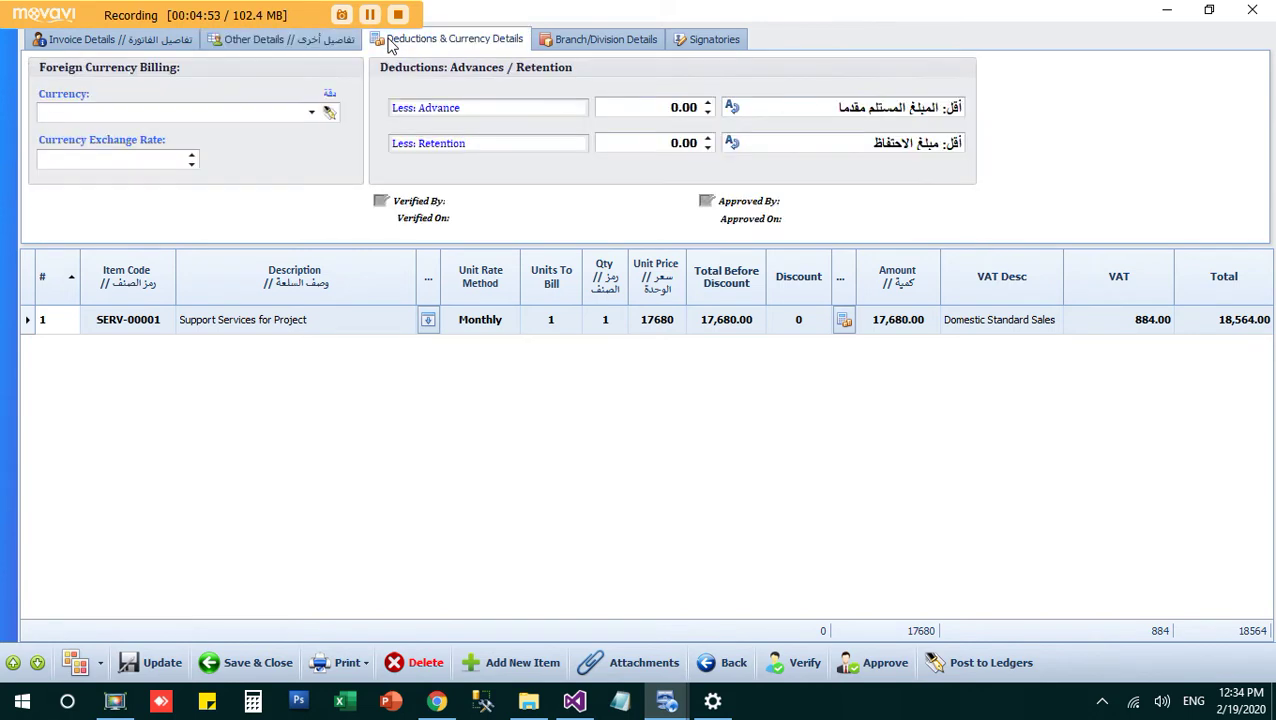
pyautogui.click(573, 45)
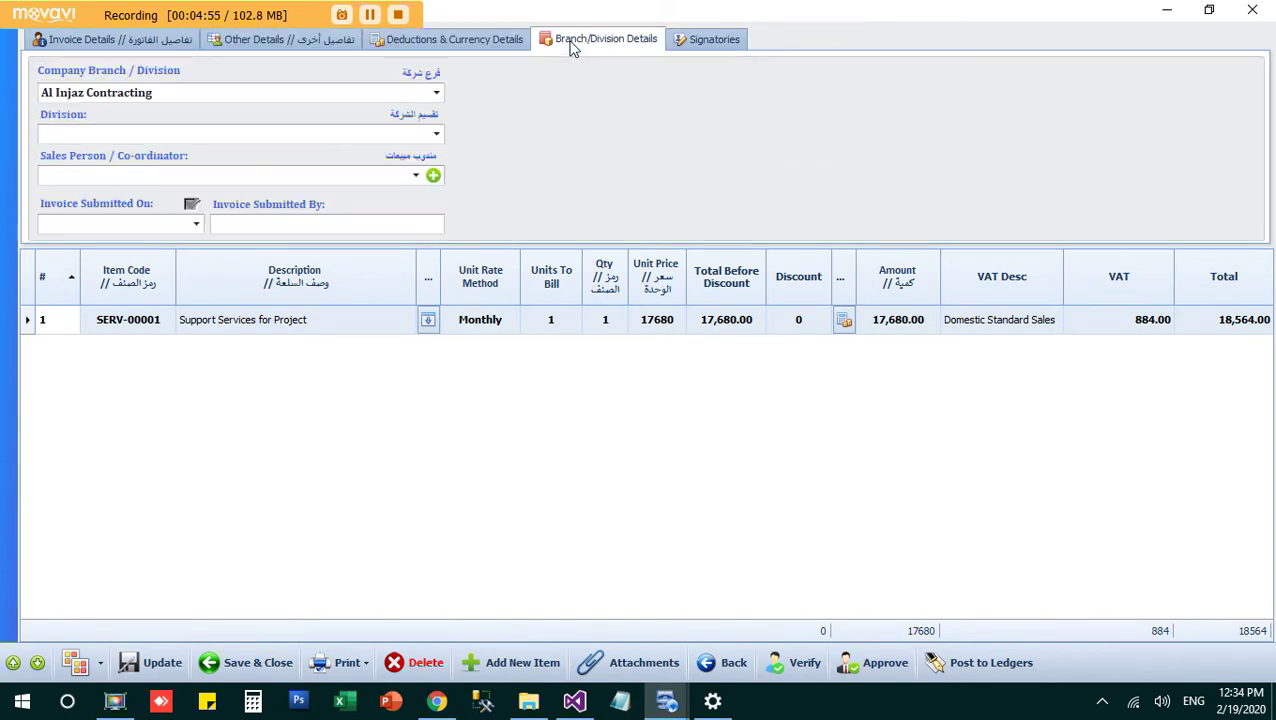
pyautogui.click(693, 40)
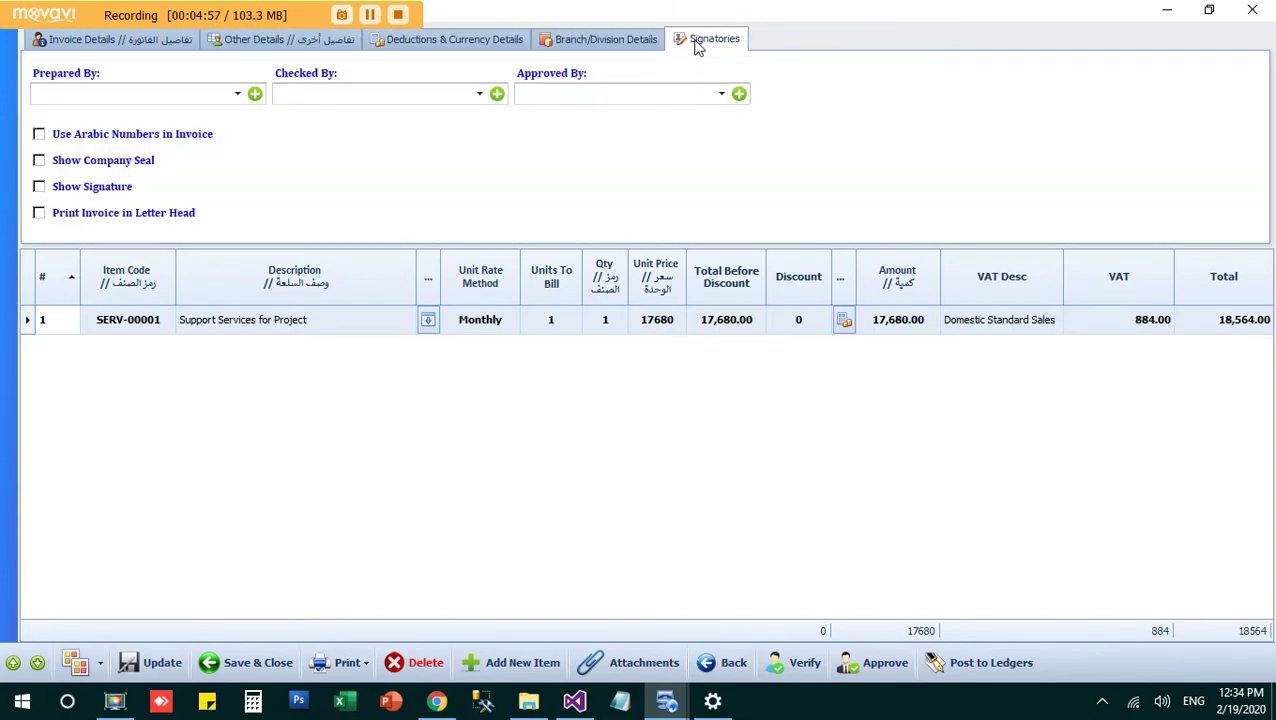
pyautogui.click(127, 38)
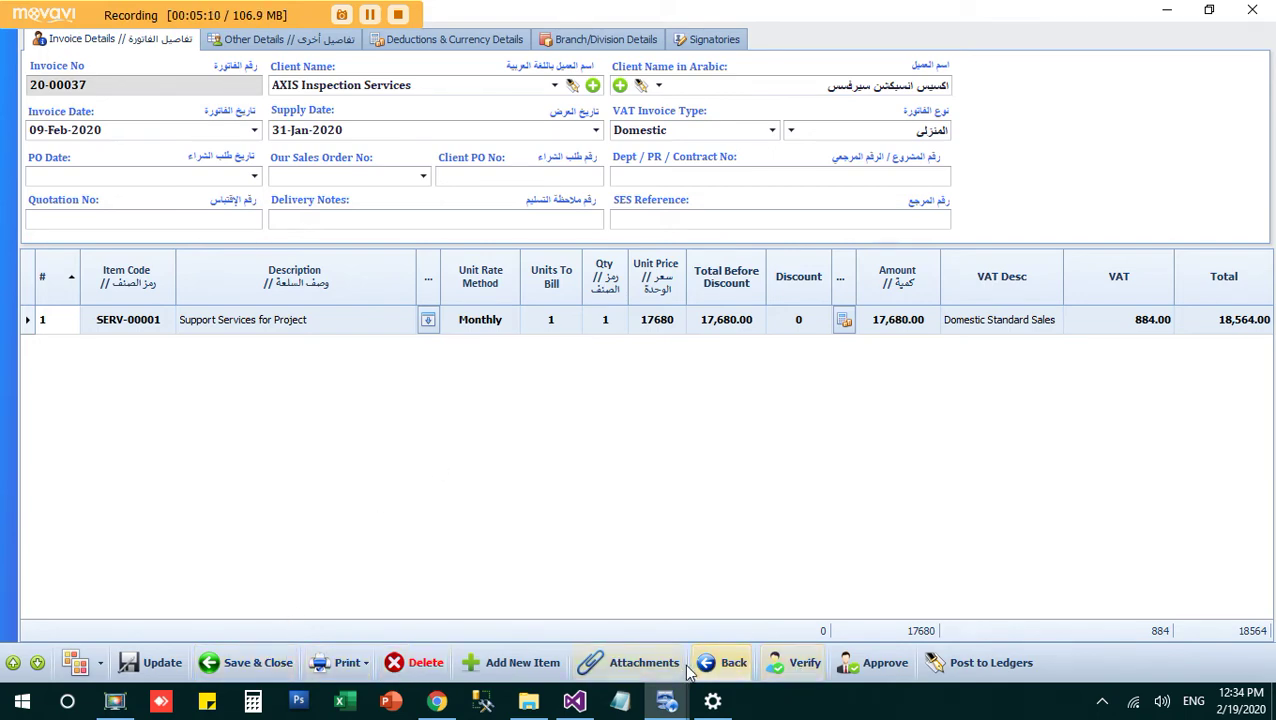
pyautogui.click(720, 668)
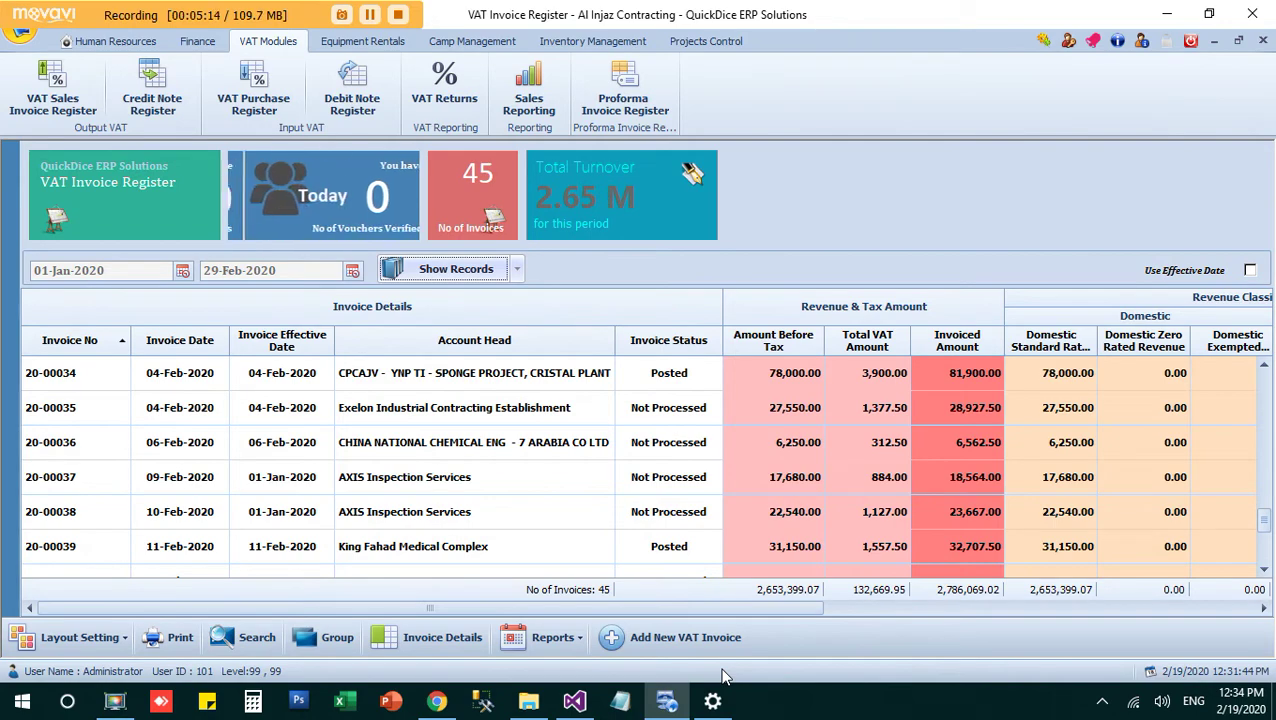
pyautogui.moveTo(1262, 524); pyautogui.dragTo(1268, 345)
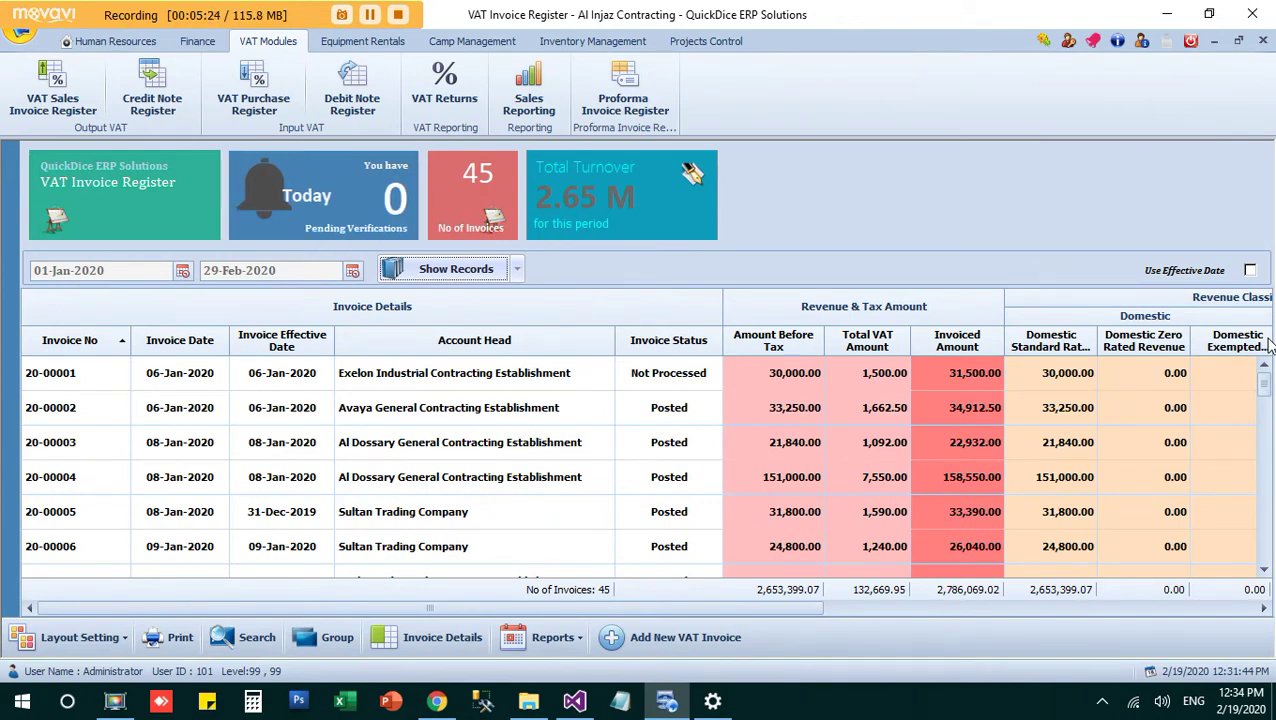
# Step: Add new VAT invoice 20-00046 dated 19-Feb-2020, browsing the client list without selecting one
pyautogui.click(657, 639)
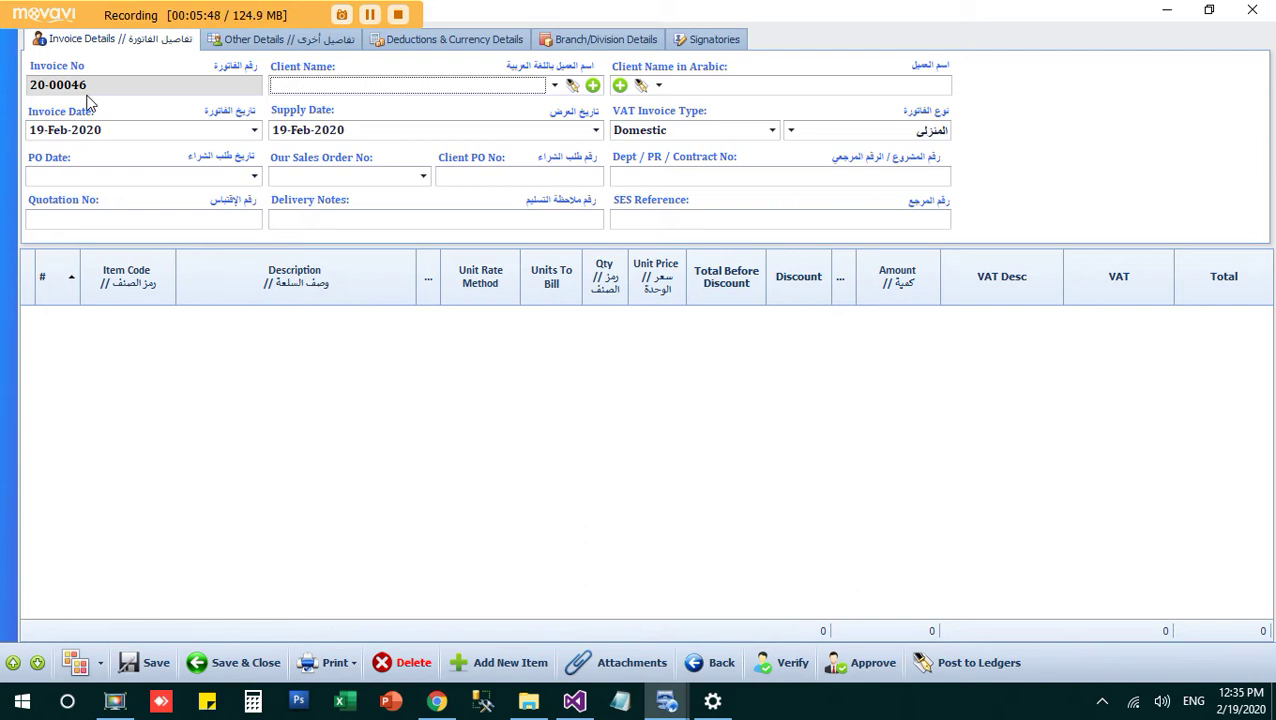
pyautogui.click(447, 93)
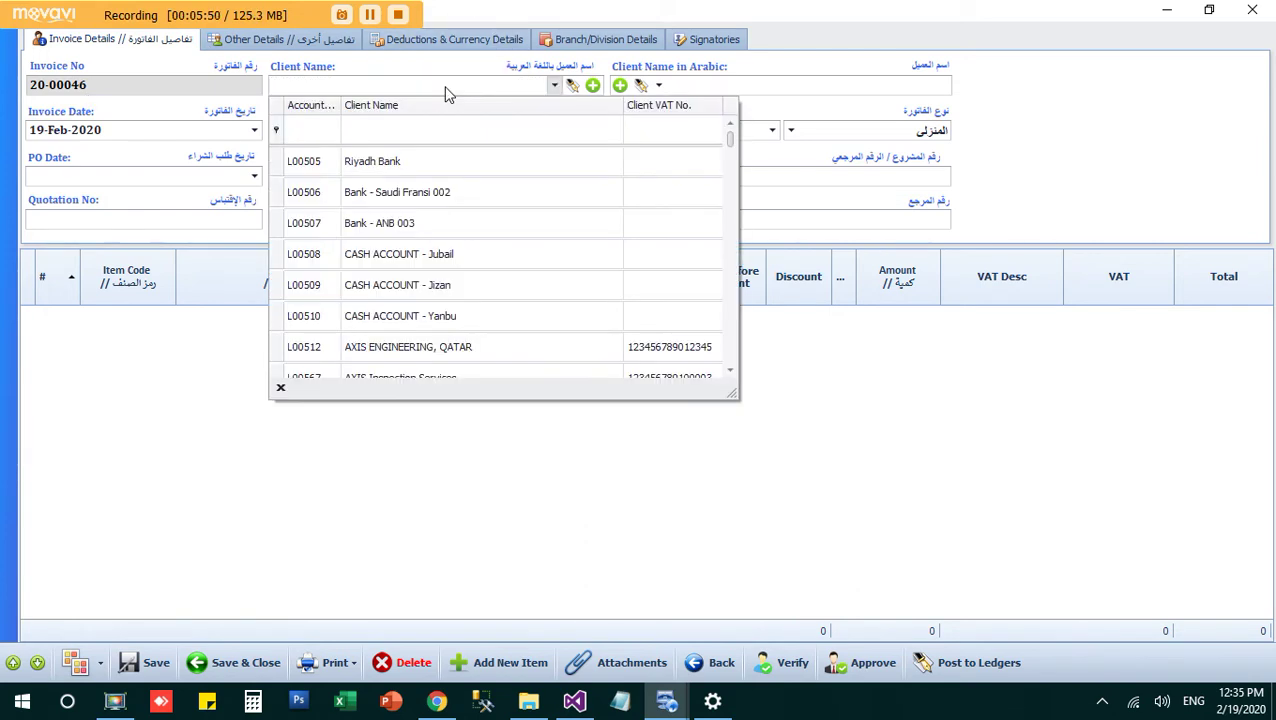
pyautogui.moveTo(731, 140); pyautogui.dragTo(729, 322)
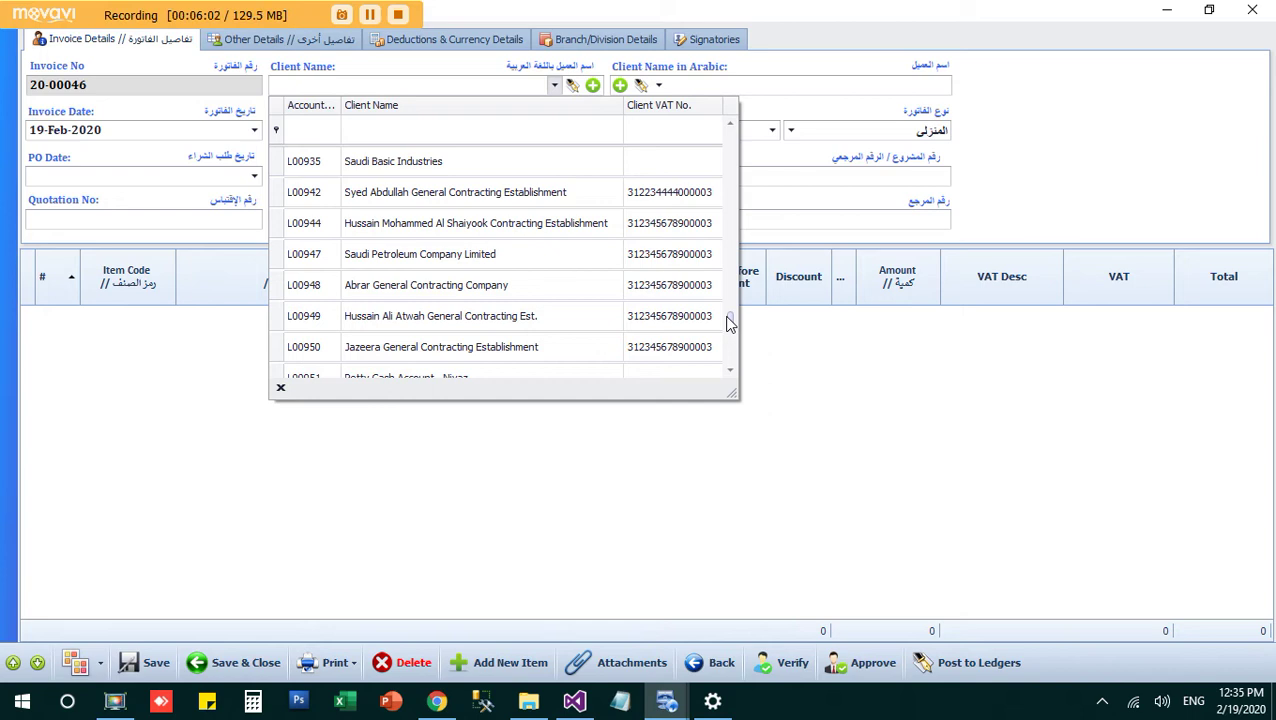
pyautogui.click(480, 90)
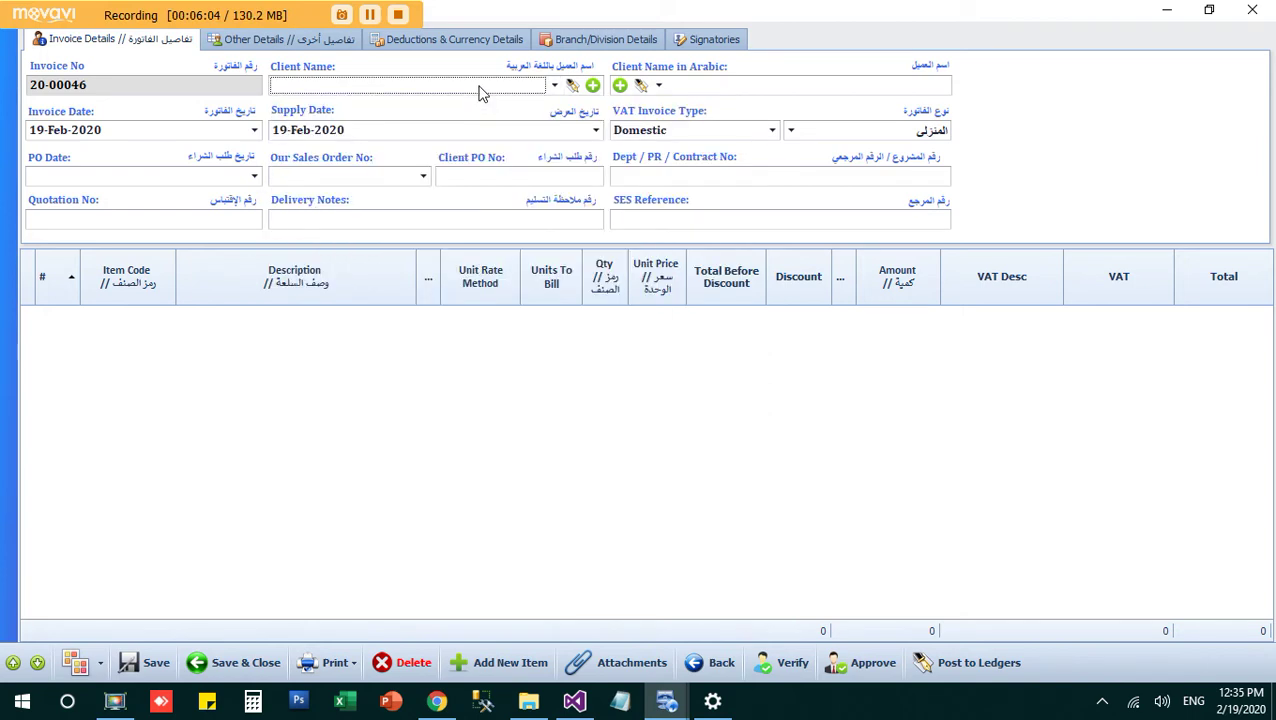
# Step: Create client account 'Basat Company Limited' and auto-fill its Arabic name by translation
pyautogui.click(593, 87)
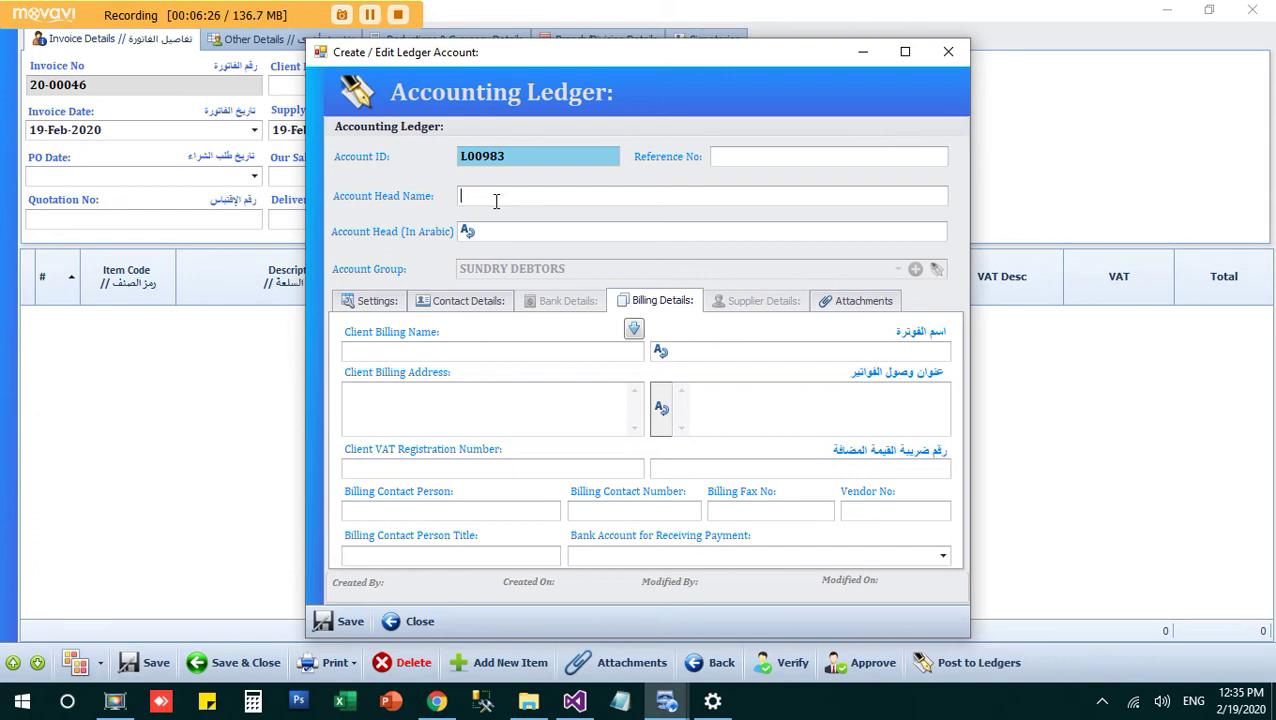
pyautogui.write('Basat Company Limited')
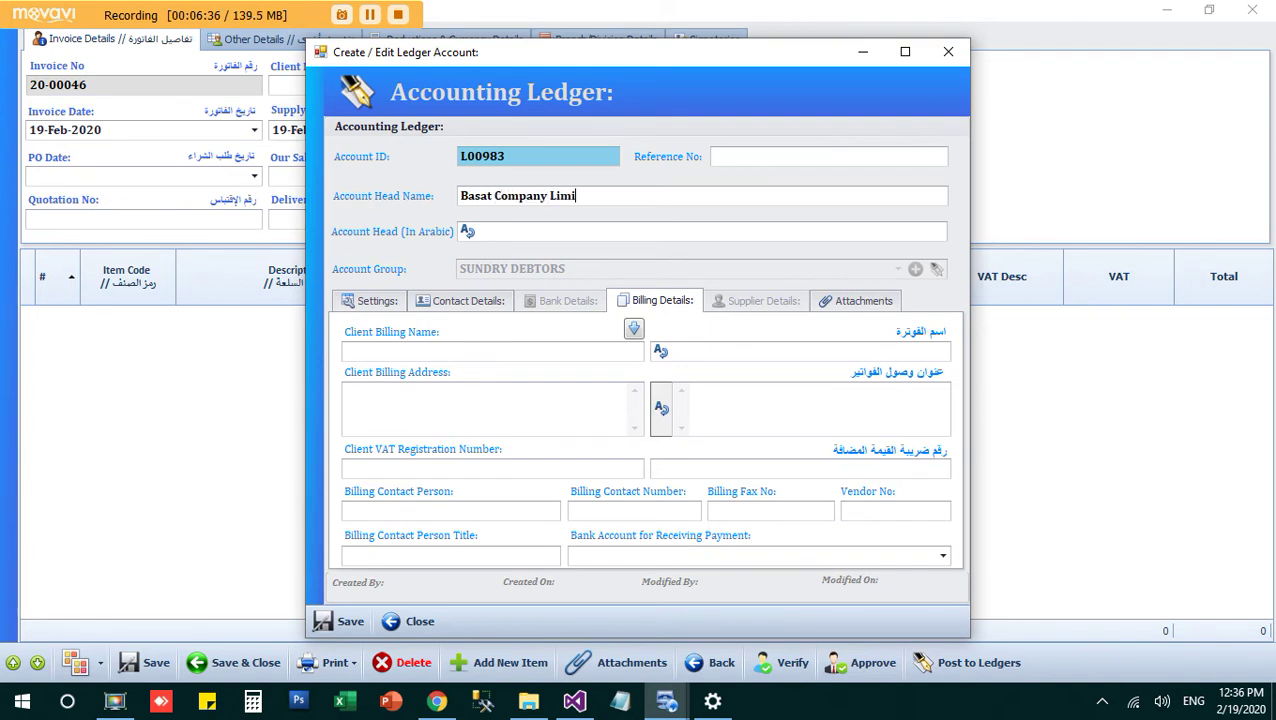
pyautogui.click(507, 233)
pyautogui.write('يمتبمى')
pyautogui.press('BackSpace')
pyautogui.press('BackSpace')
pyautogui.press('BackSpace')
pyautogui.press('BackSpace')
pyautogui.press('BackSpace')
pyautogui.press('BackSpace')
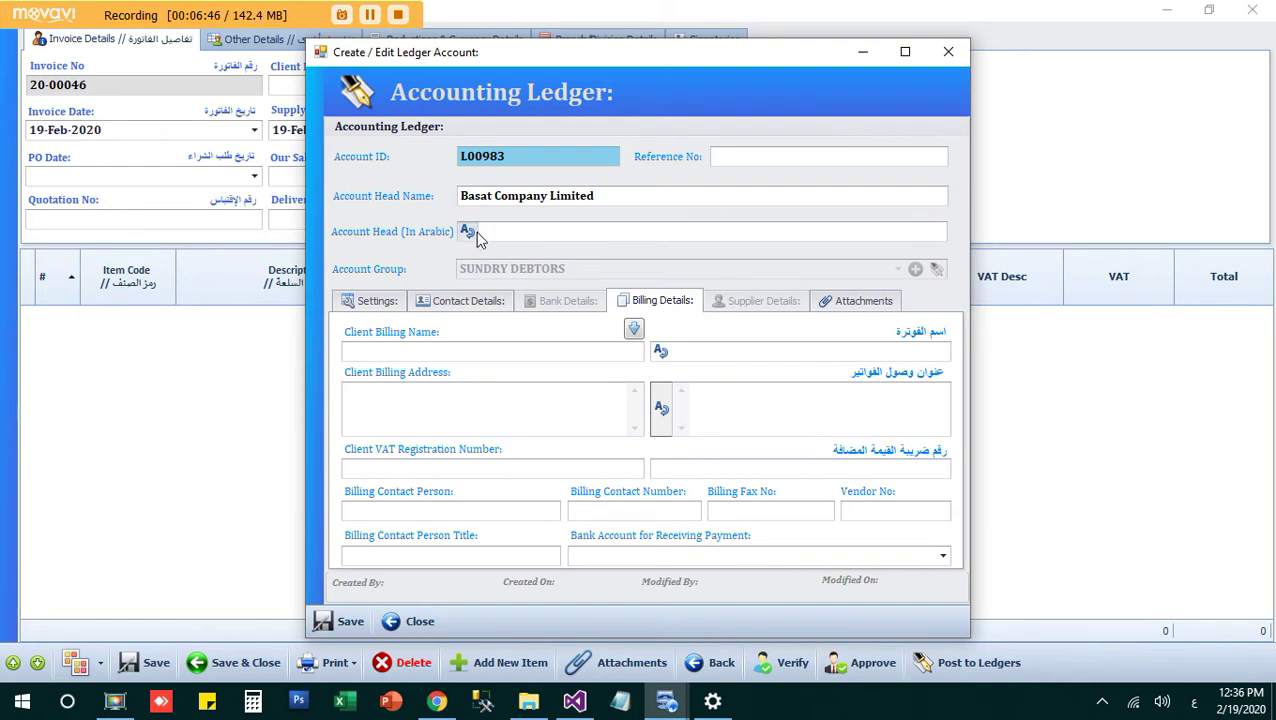
pyautogui.click(469, 232)
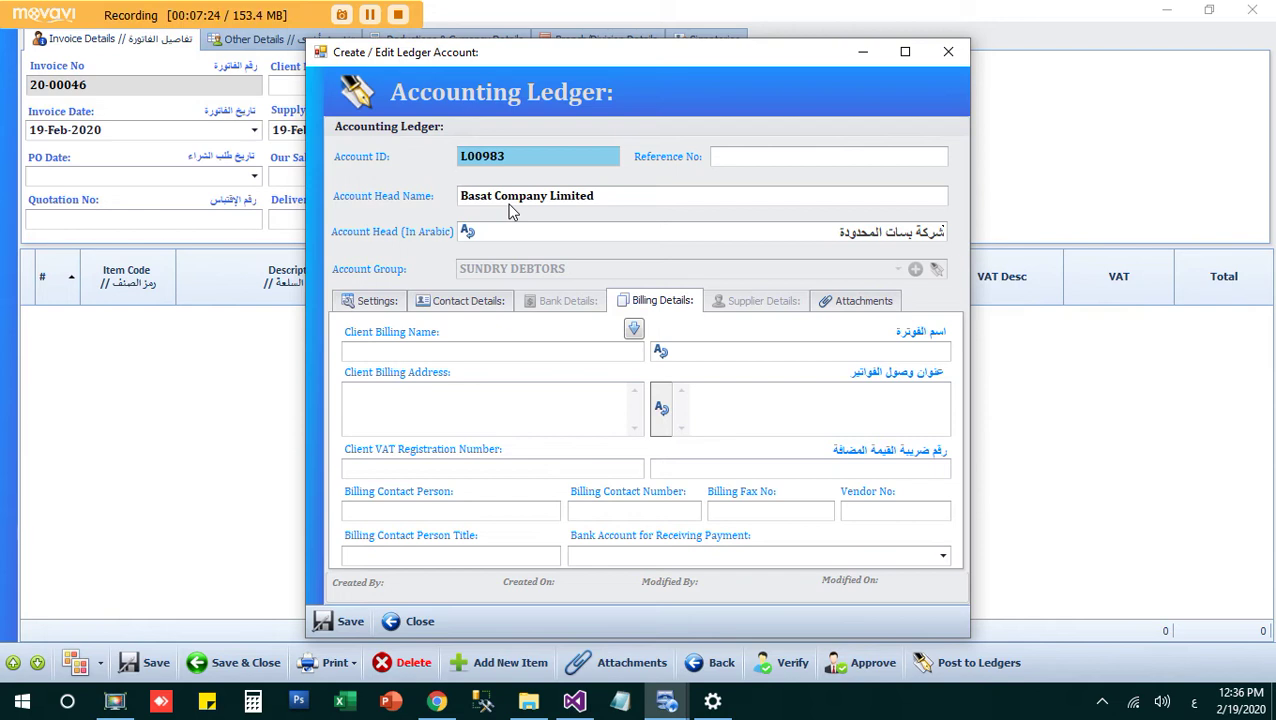
# Step: Append '- Jubail' to the account name and refresh its Arabic translation
pyautogui.click(618, 196)
pyautogui.click(470, 355)
pyautogui.click(643, 196)
pyautogui.click(362, 18)
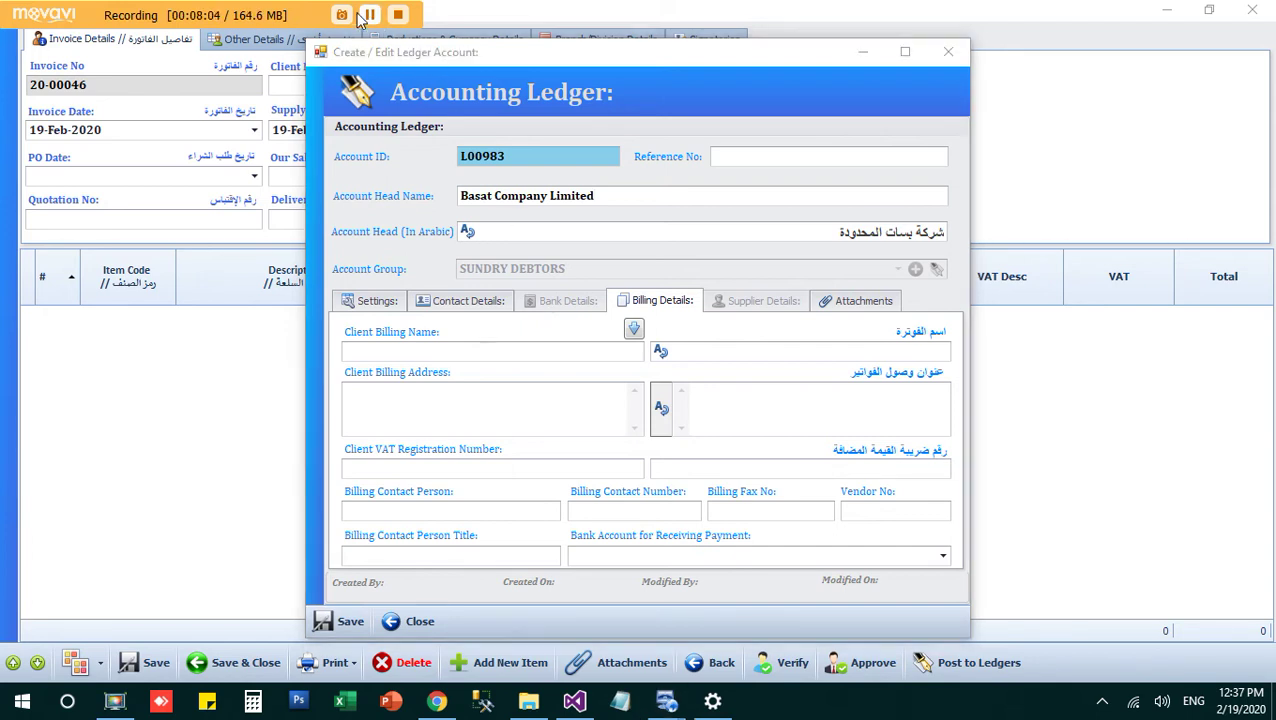
pyautogui.click(661, 196)
pyautogui.write('-')
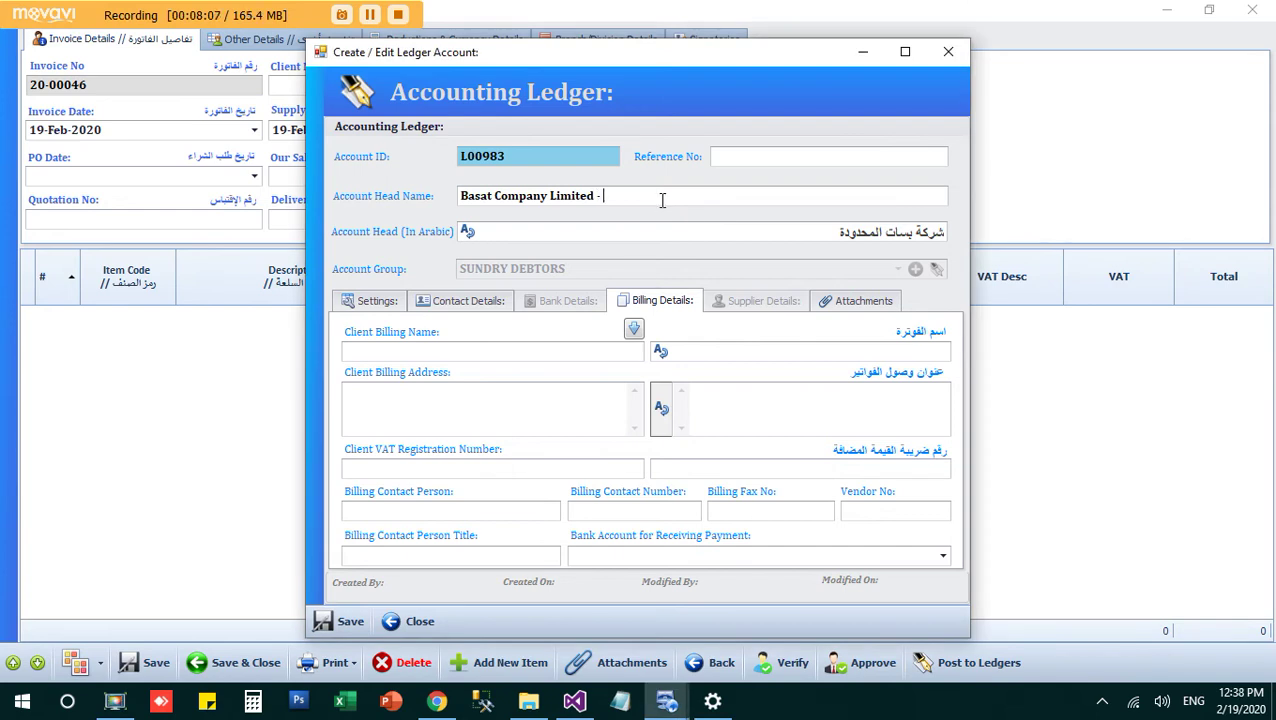
pyautogui.write(' Jubail')
pyautogui.click(467, 232)
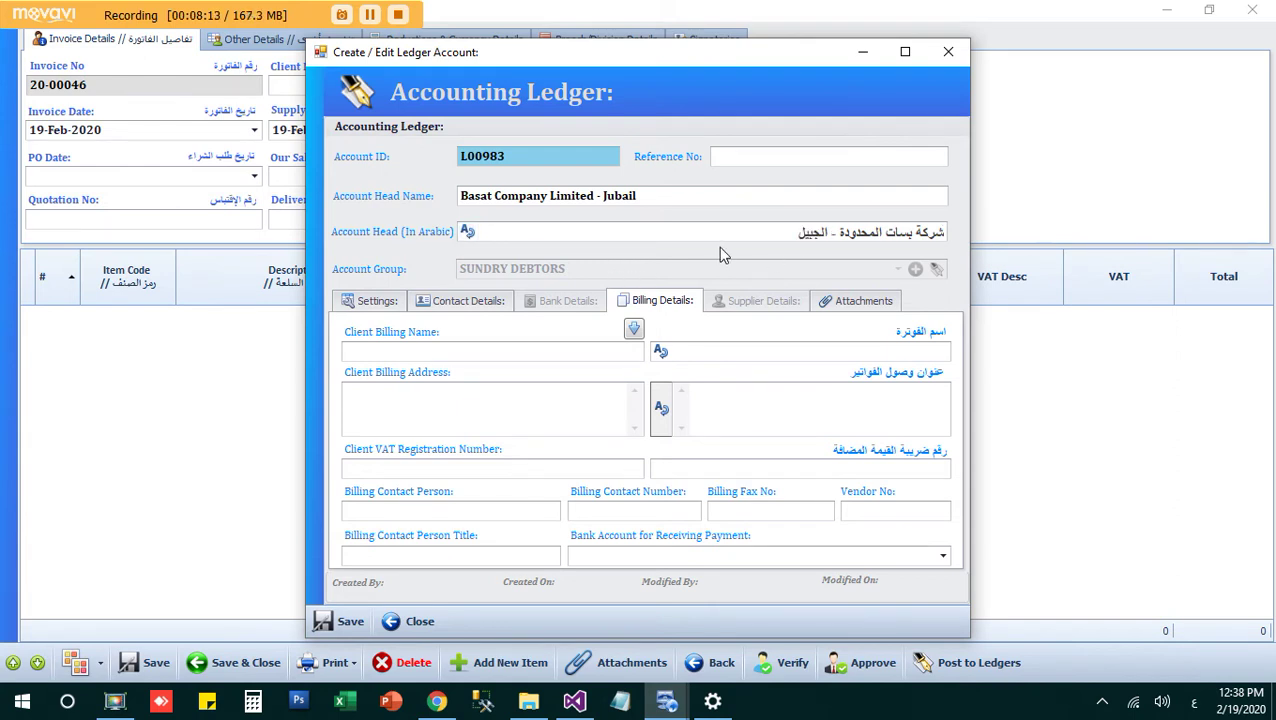
pyautogui.click(614, 352)
# Step: Copy the account names into the billing names, removing Jubail from English and Arabic
pyautogui.click(636, 333)
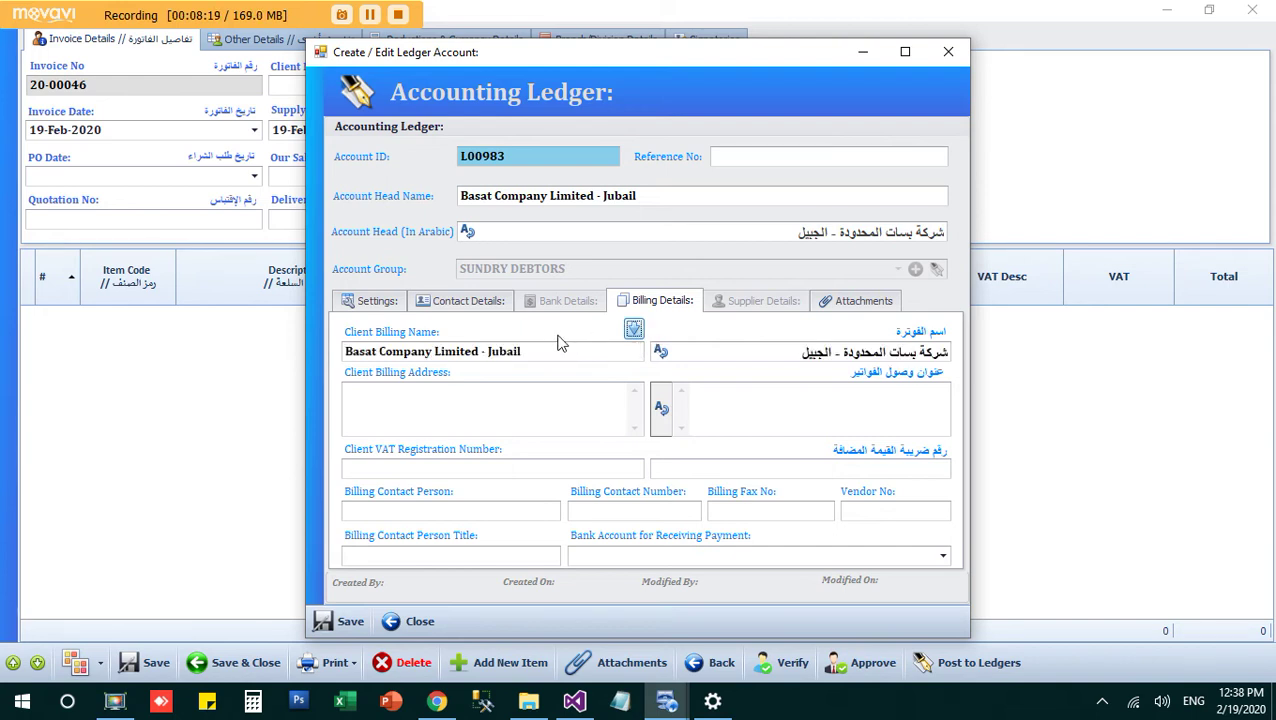
pyautogui.doubleClick(544, 352)
pyautogui.press('BackSpace')
pyautogui.press('BackSpace')
pyautogui.press('BackSpace')
pyautogui.doubleClick(815, 352)
pyautogui.press('BackSpace')
pyautogui.press('BackSpace')
pyautogui.press('BackSpace')
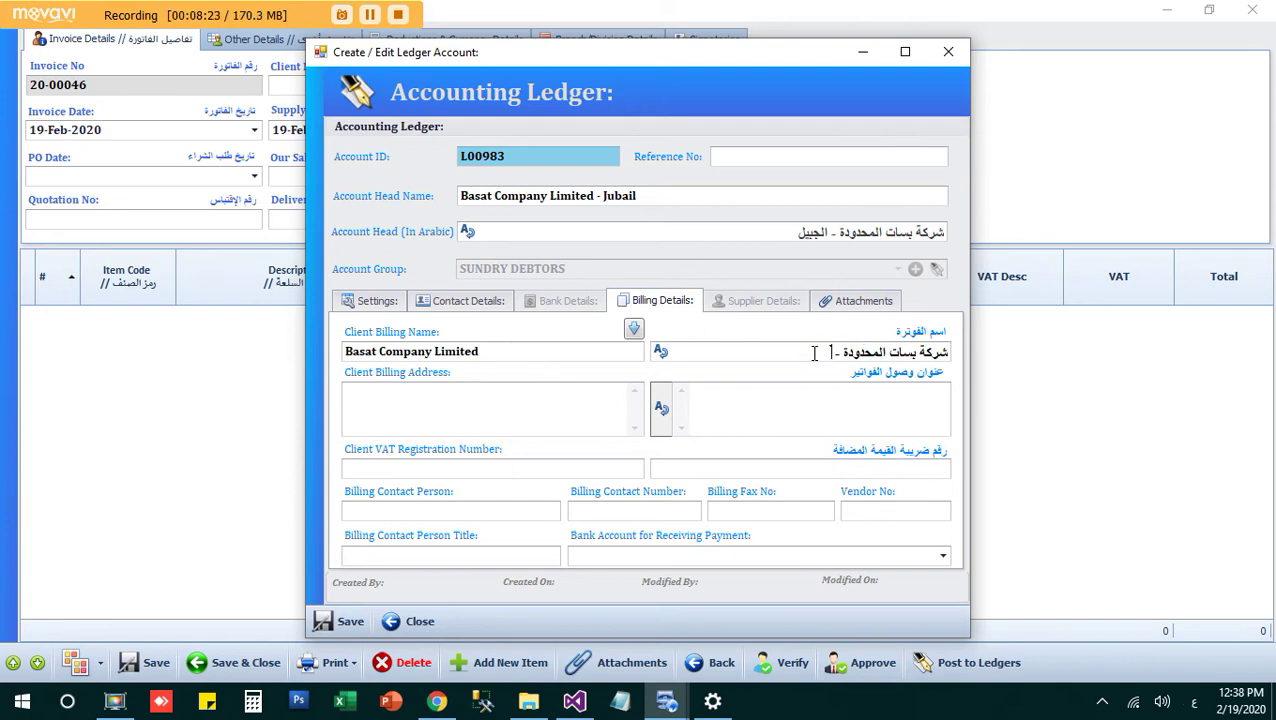
# Step: Enter billing address 'Jeddah Industrial City, Saudi Arabia' with Arabic translation and the client's VAT number
pyautogui.click(525, 418)
pyautogui.write('Jeddah Indus')
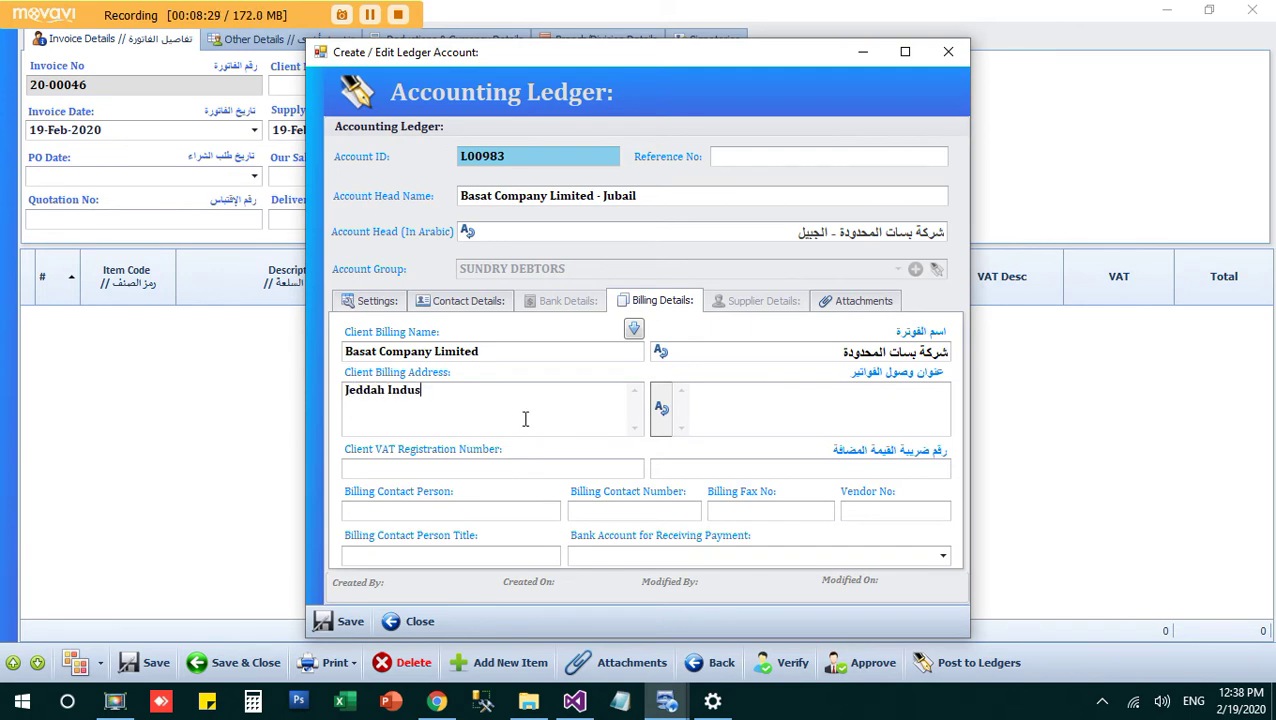
pyautogui.write('trial City, Saudi Arabia')
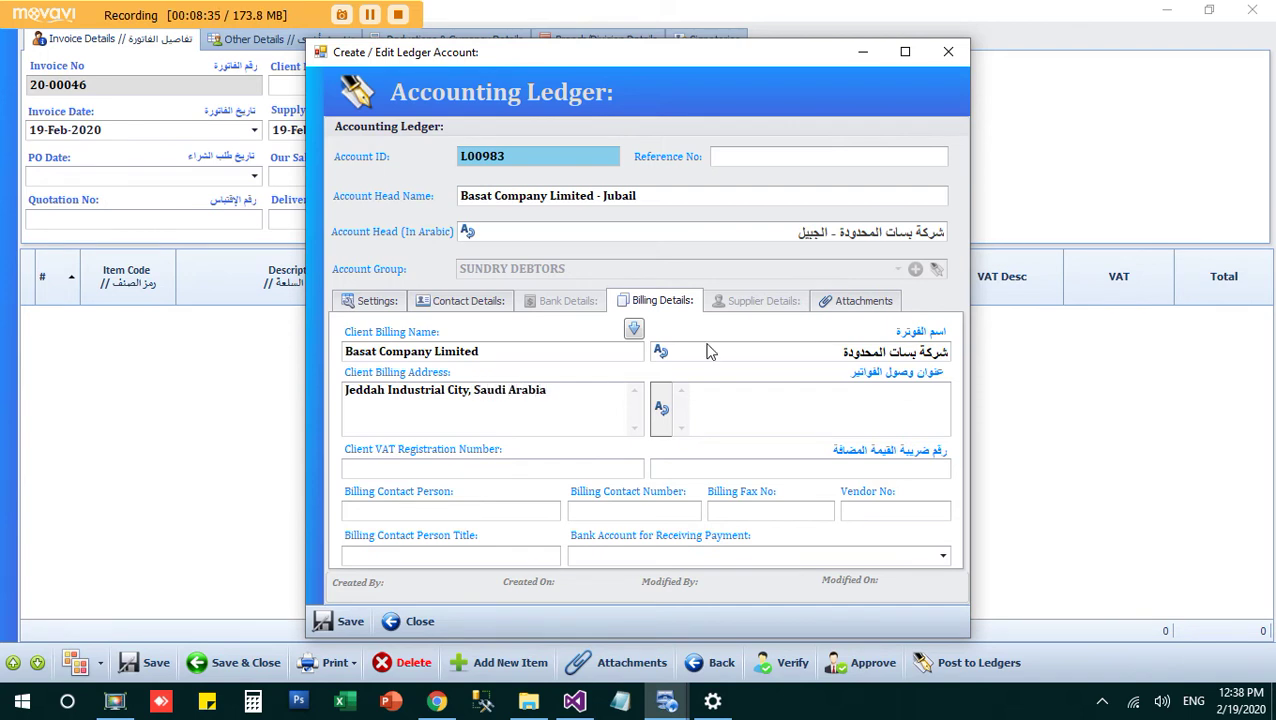
pyautogui.click(661, 408)
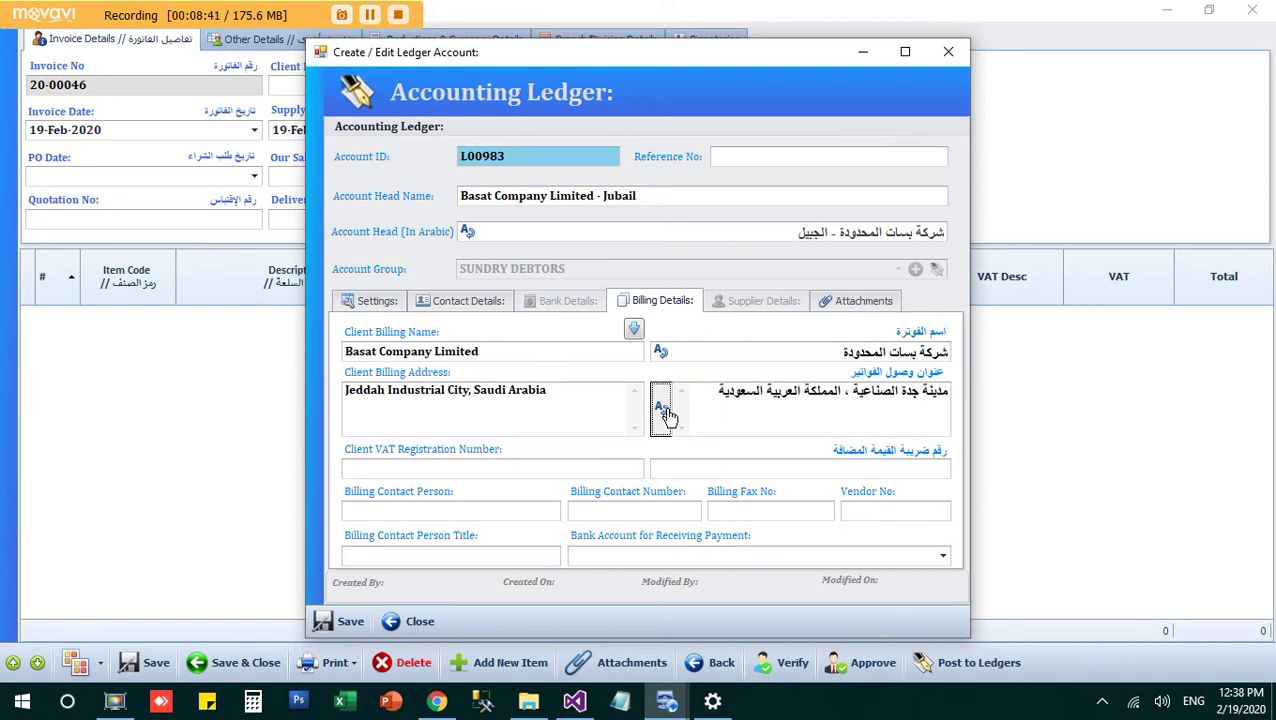
pyautogui.click(532, 464)
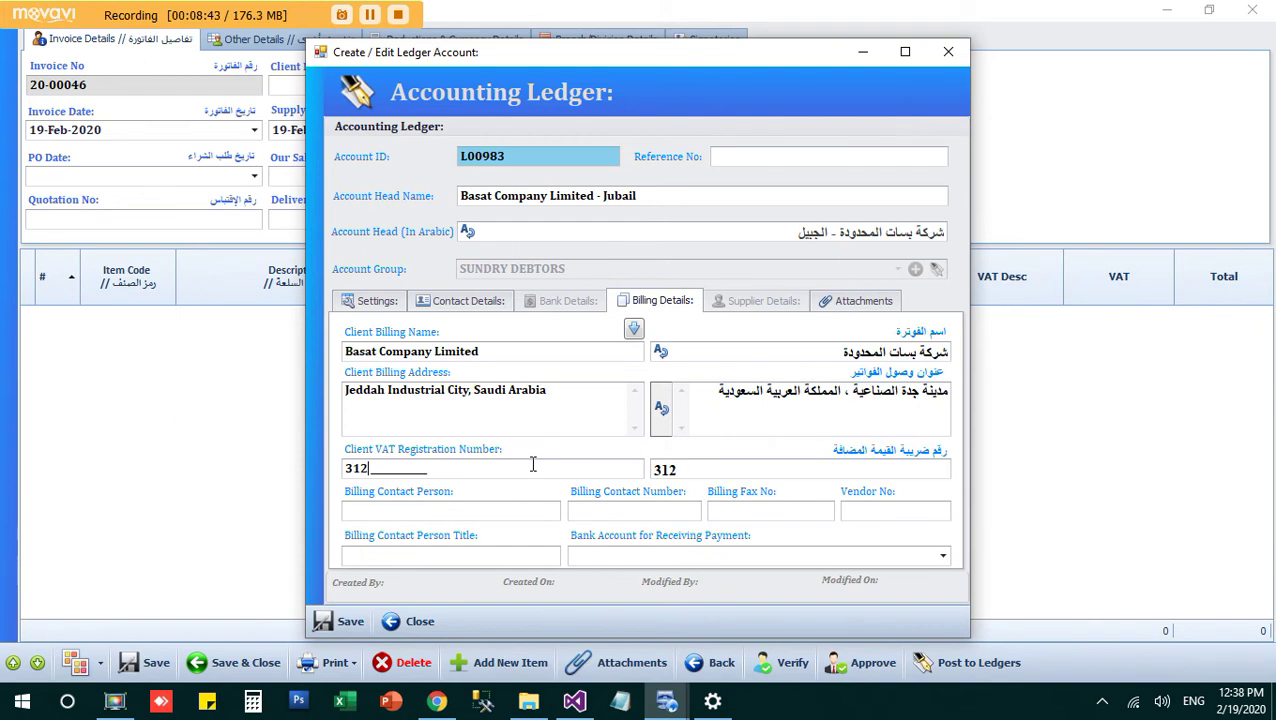
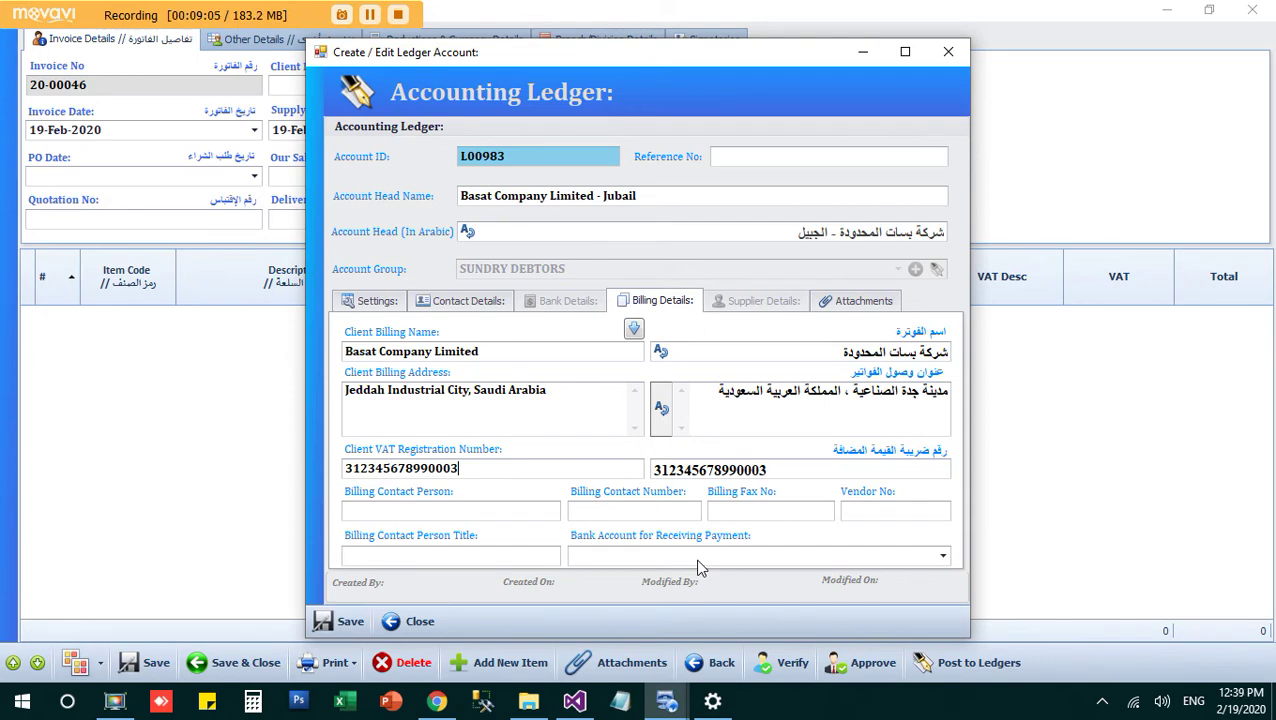
# Step: Set Riyadh Bank as the client's bank account for receiving payment and save the ledger account
pyautogui.click(699, 556)
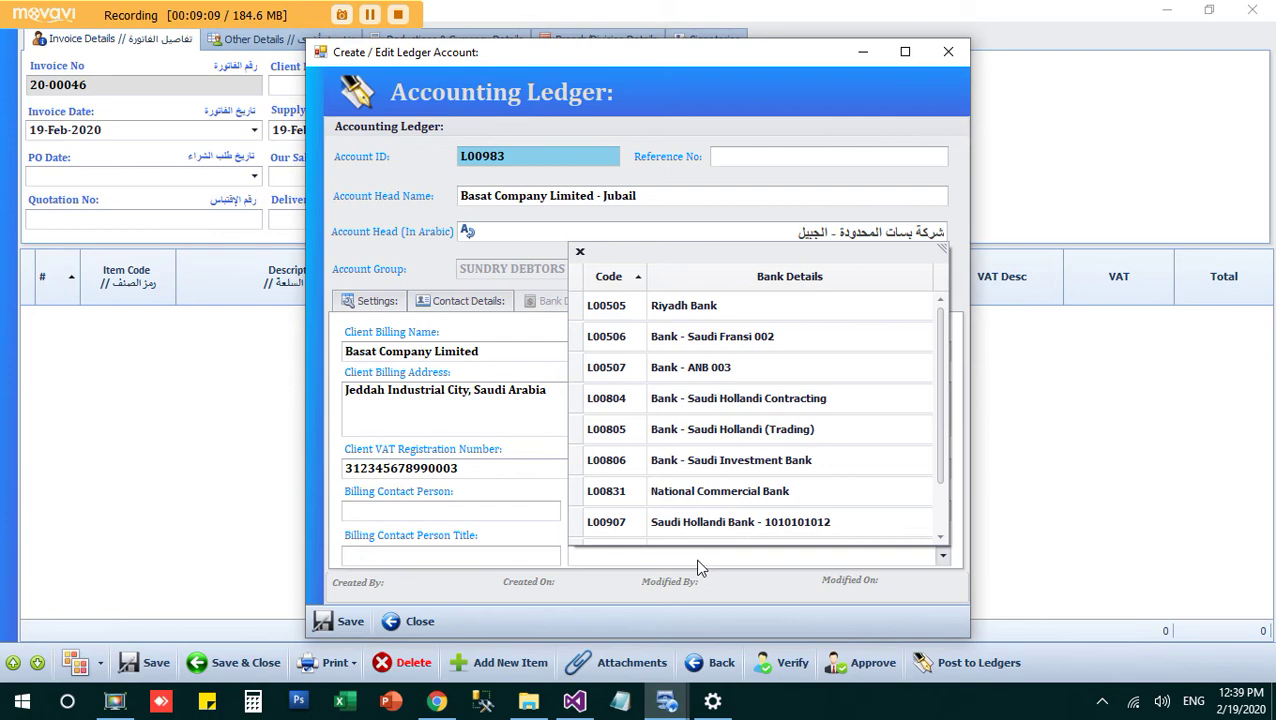
pyautogui.click(658, 311)
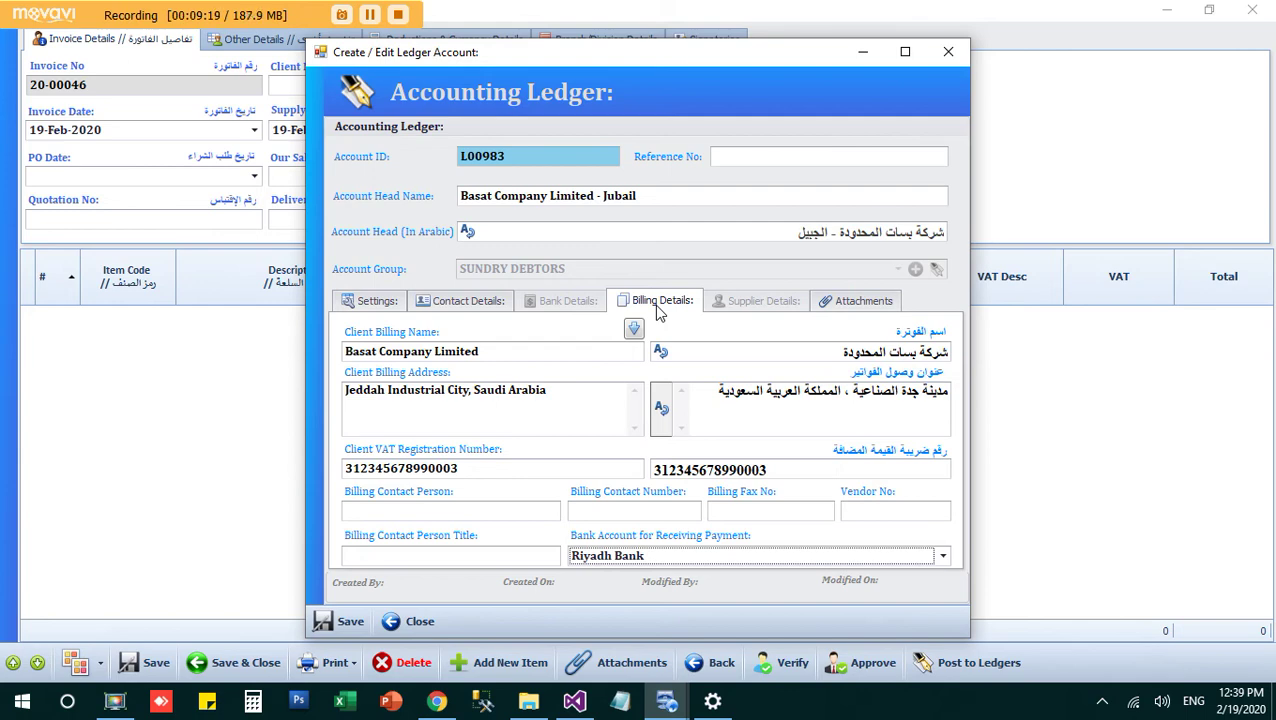
pyautogui.click(340, 622)
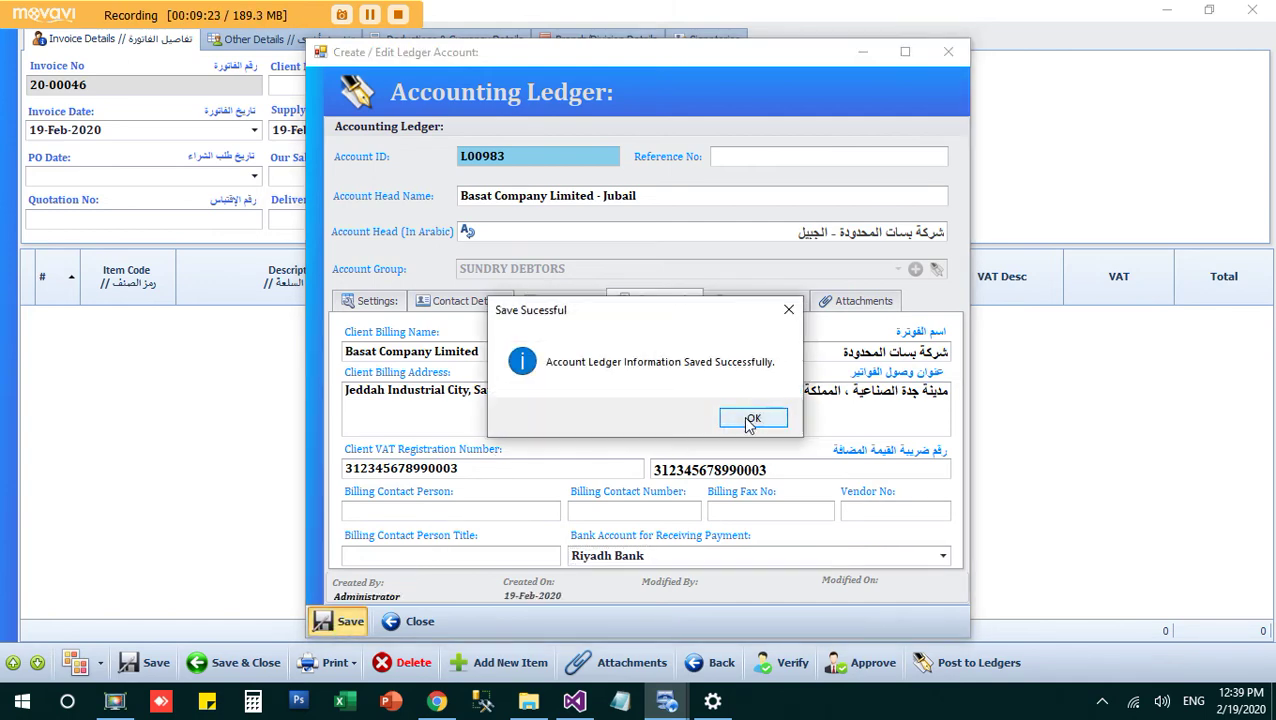
pyautogui.click(750, 417)
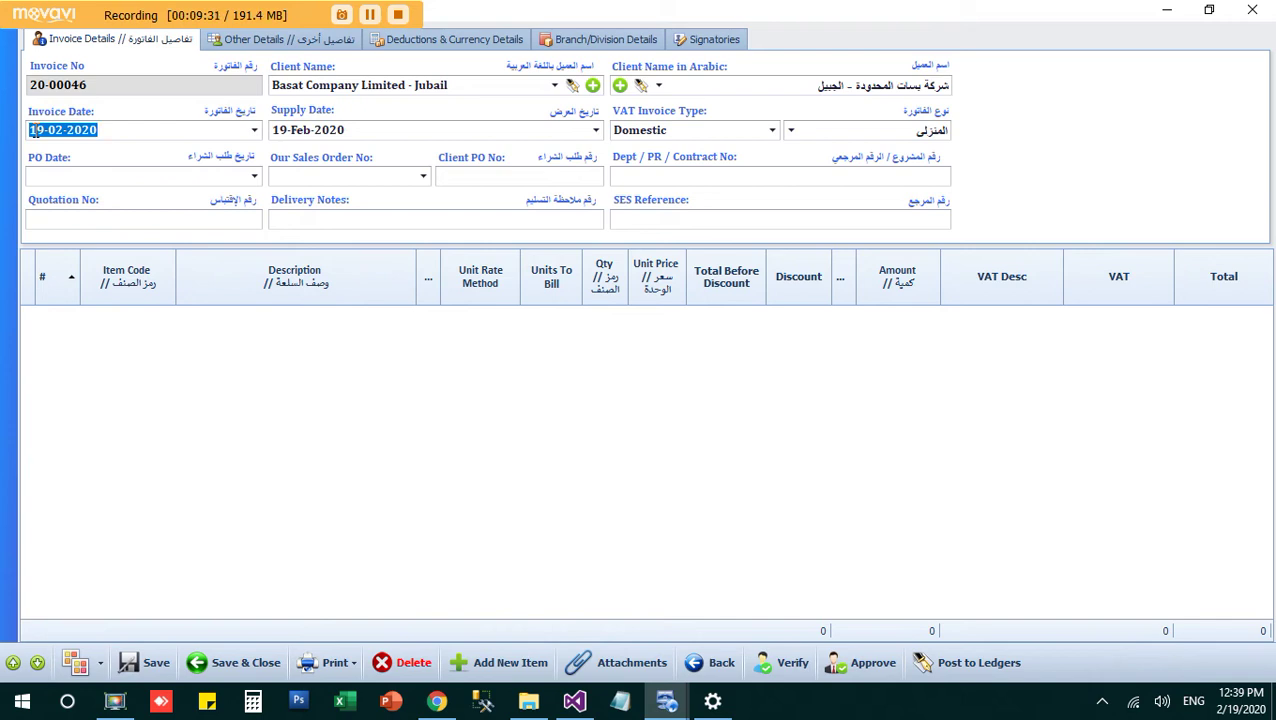
# Step: Enter BST-PO-93888 as the Client PO No in the invoice 20-00046 header
pyautogui.click(282, 129)
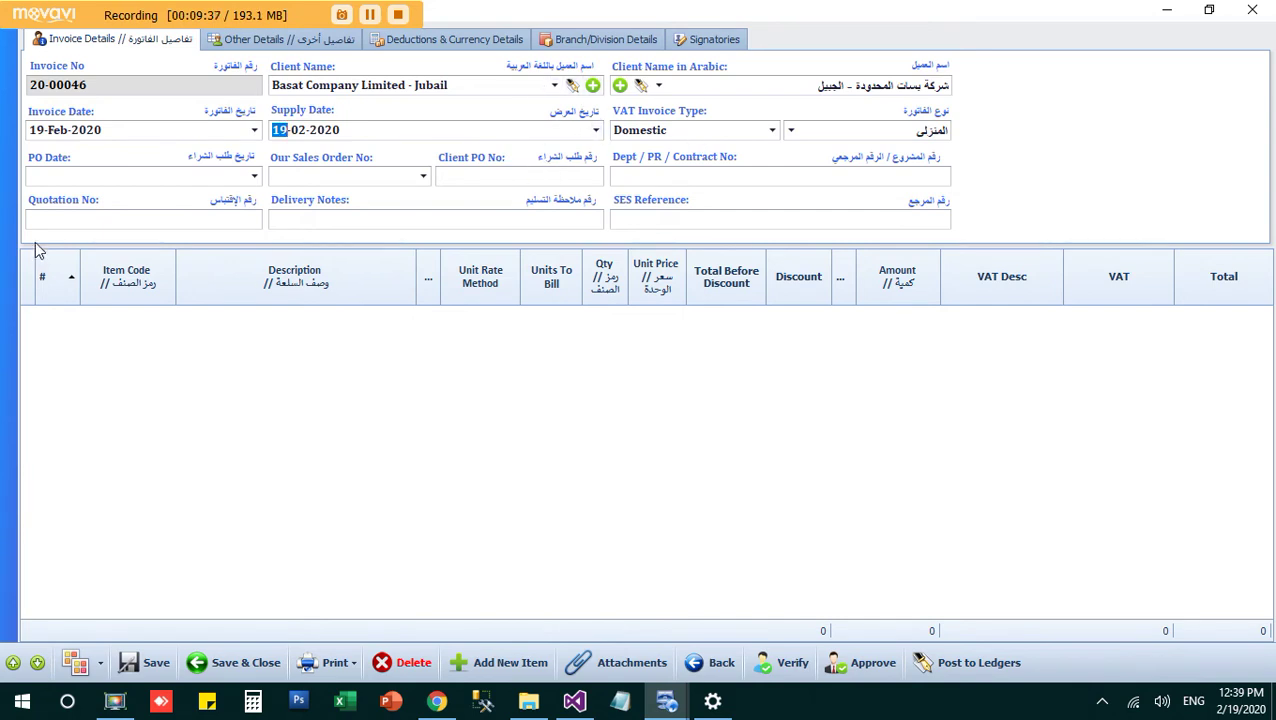
pyautogui.click(369, 180)
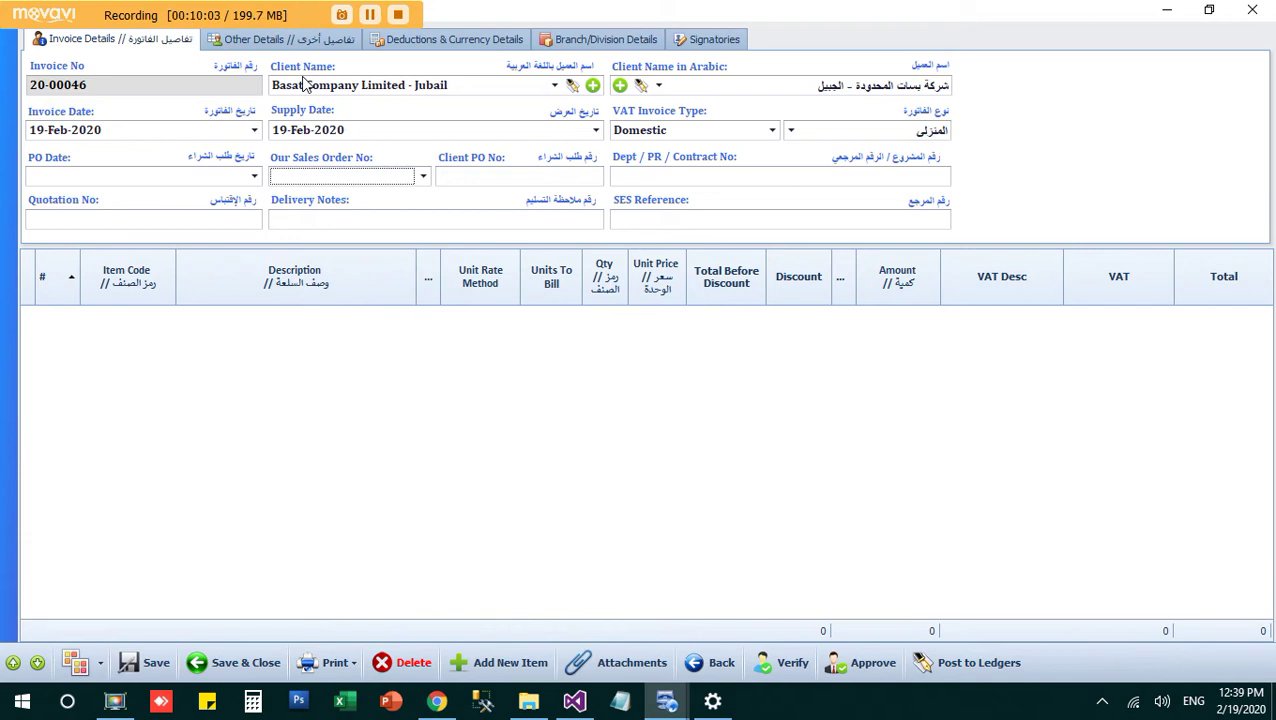
pyautogui.click(463, 177)
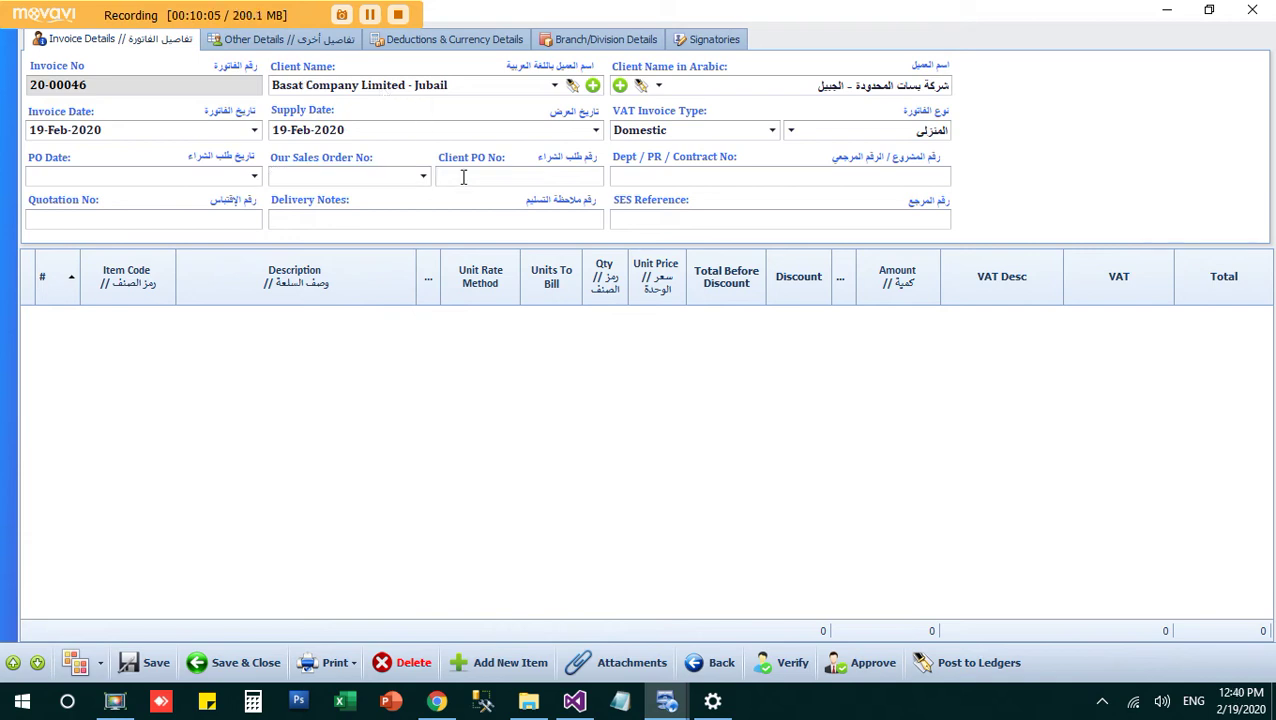
pyautogui.write('BST-PO-93888')
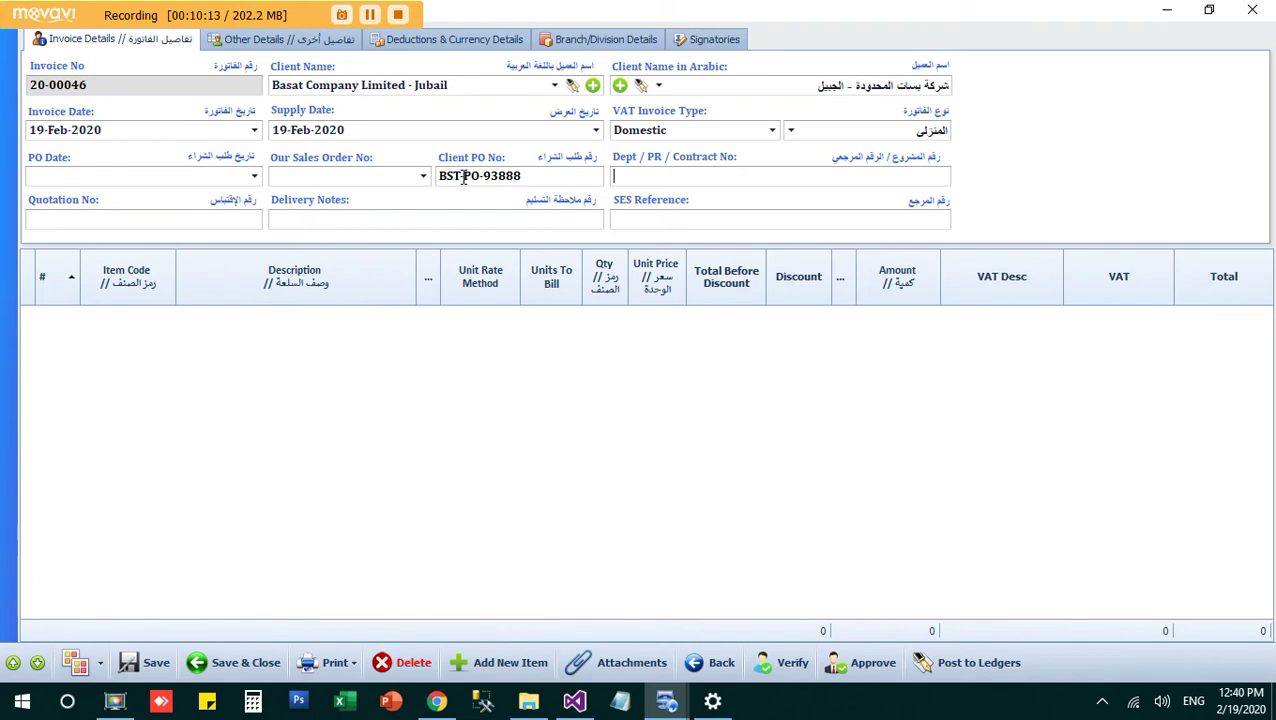
pyautogui.press('Tab')
# Step: Add a new invoice line for the item Thermal Rolls - 80x70 (TRM-00001)
pyautogui.click(503, 665)
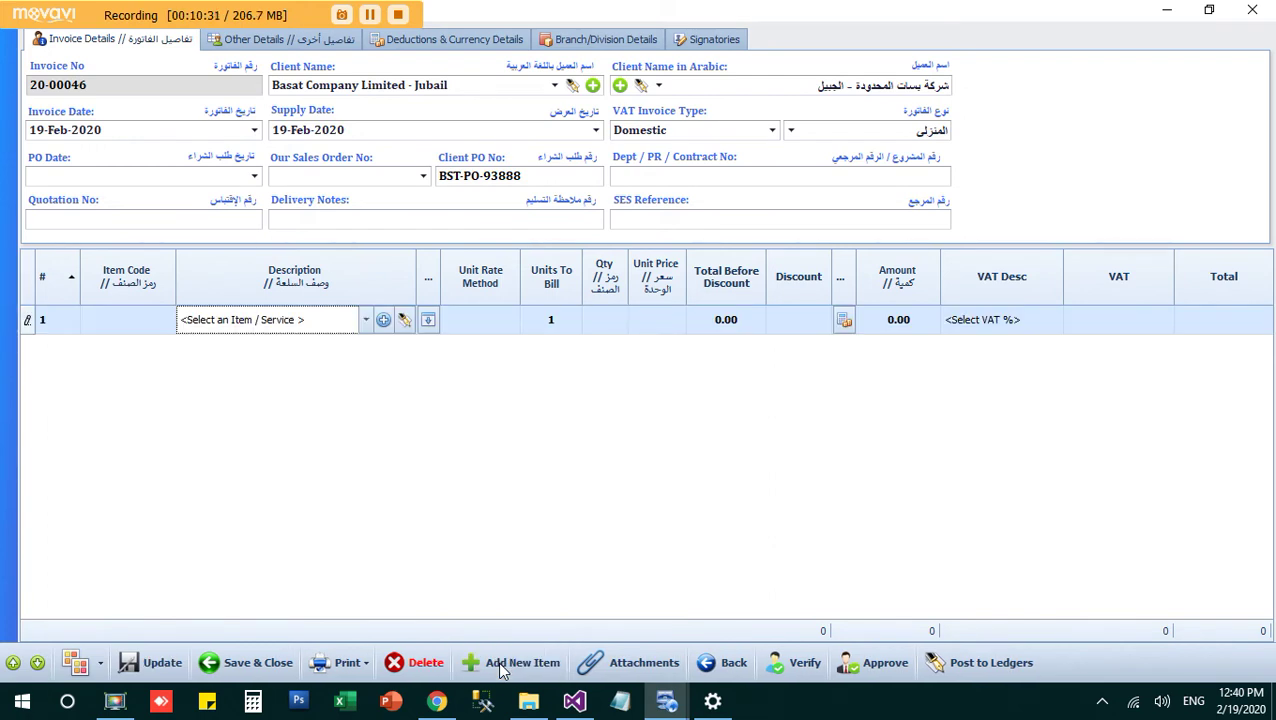
pyautogui.click(356, 330)
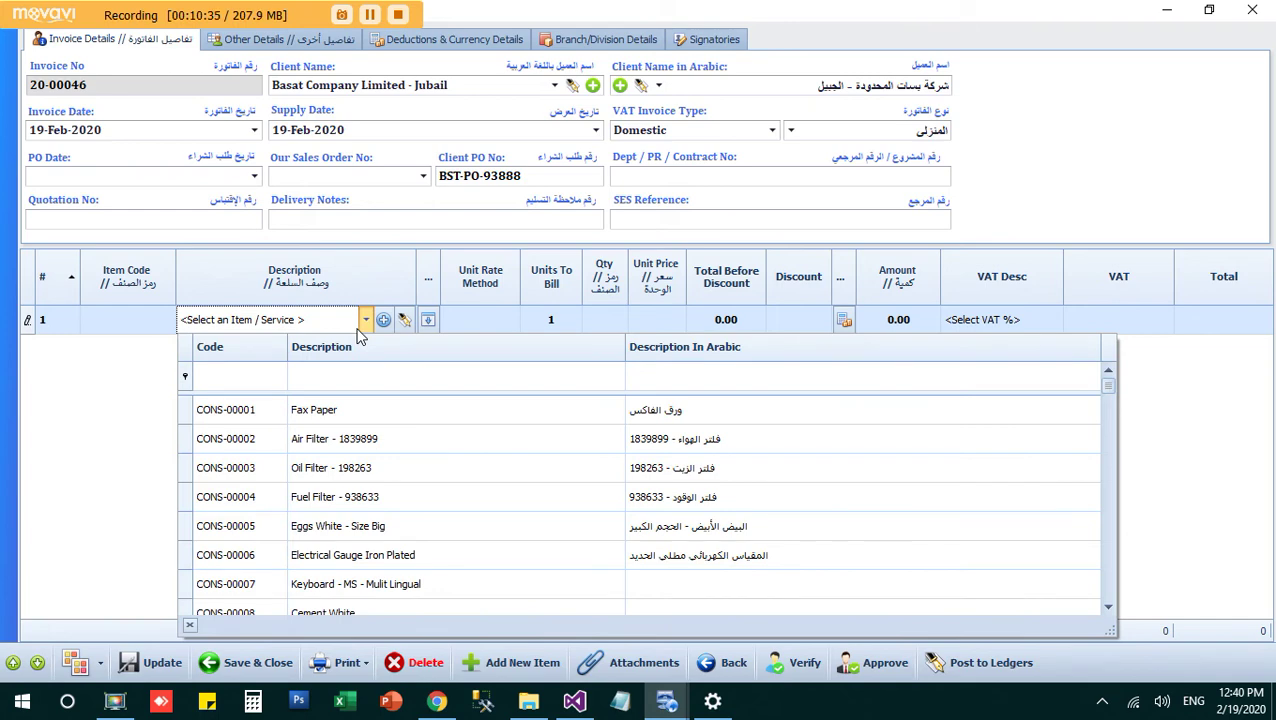
pyautogui.write('the')
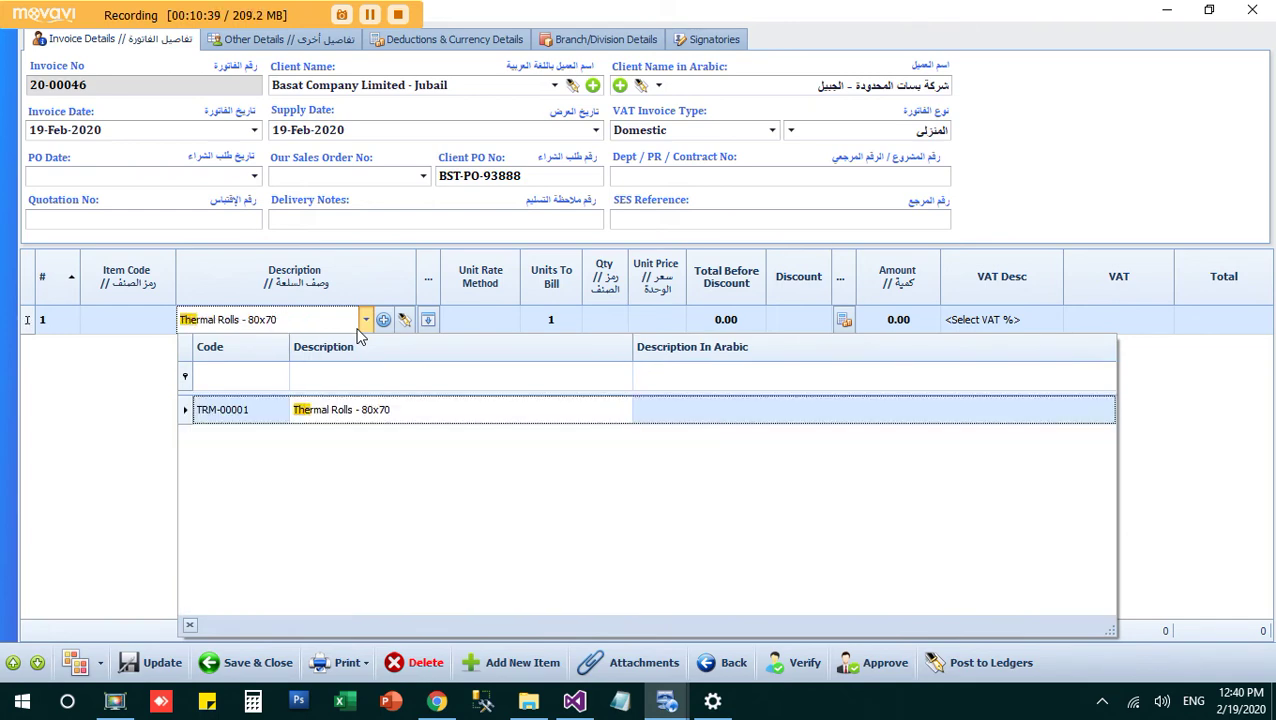
pyautogui.press('Return')
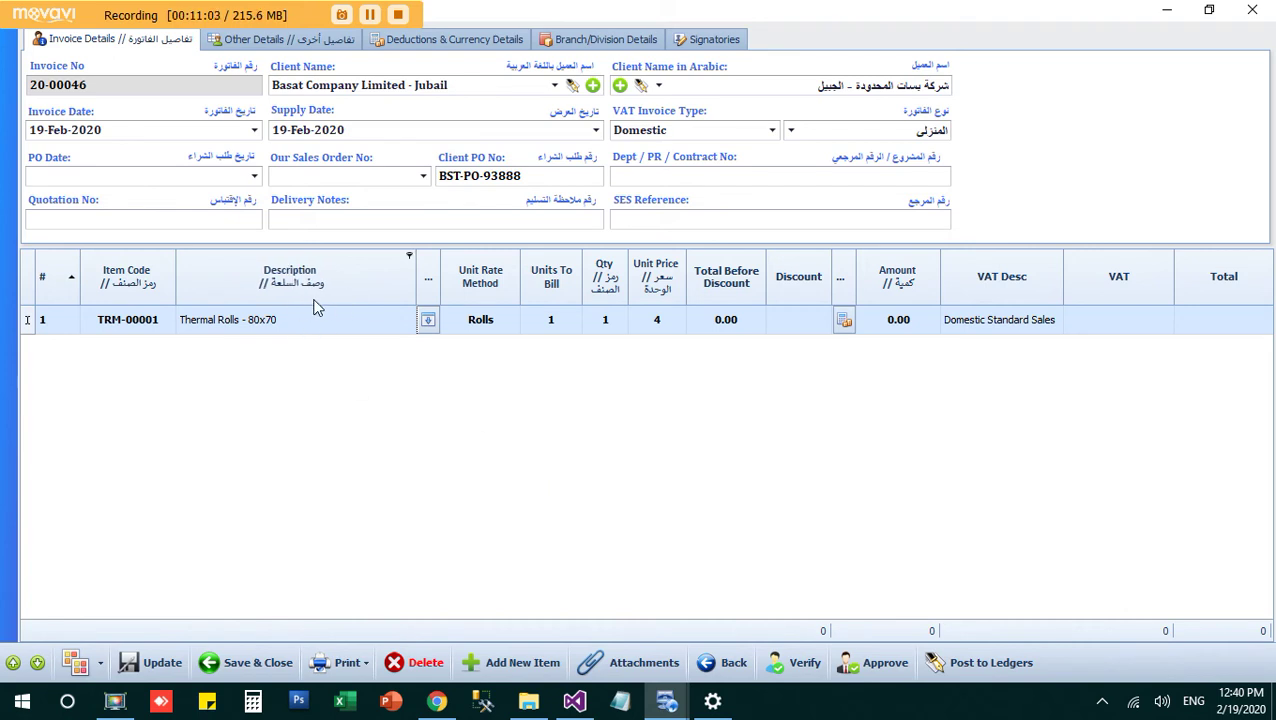
# Step: Set the Thermal Rolls line quantity to 500 and update the invoice
pyautogui.click(604, 330)
pyautogui.write('500')
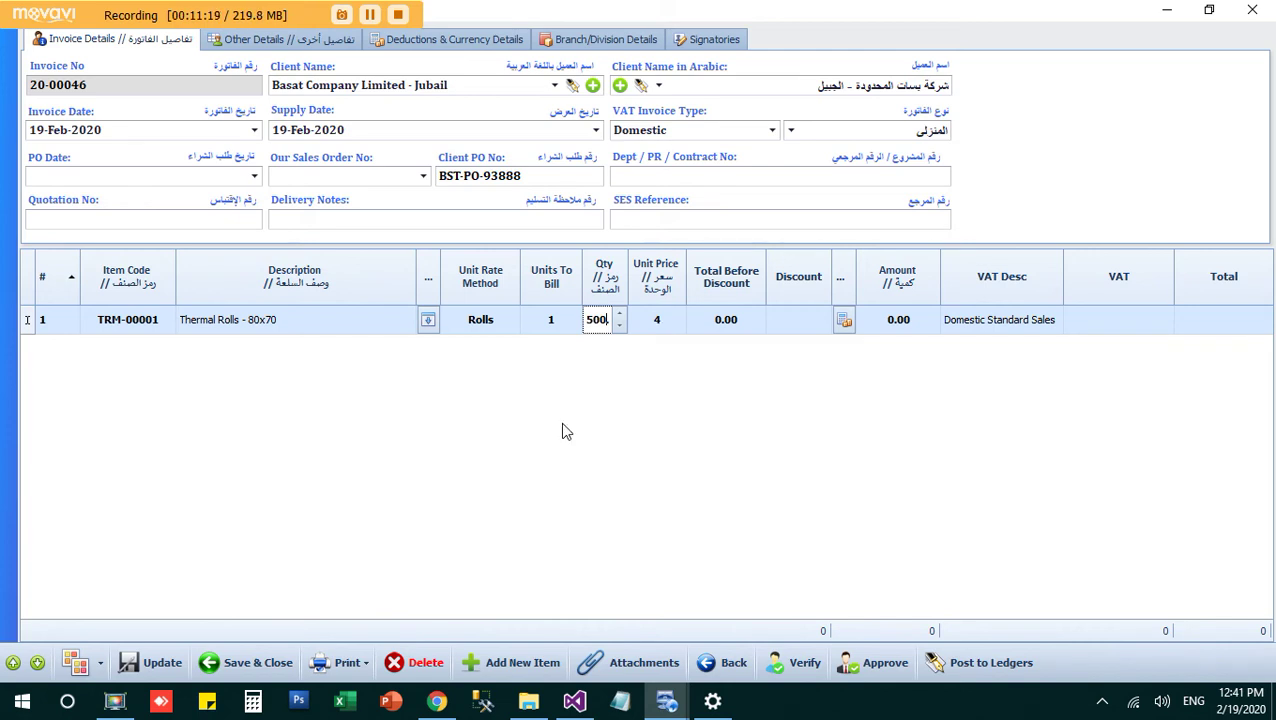
pyautogui.click(137, 670)
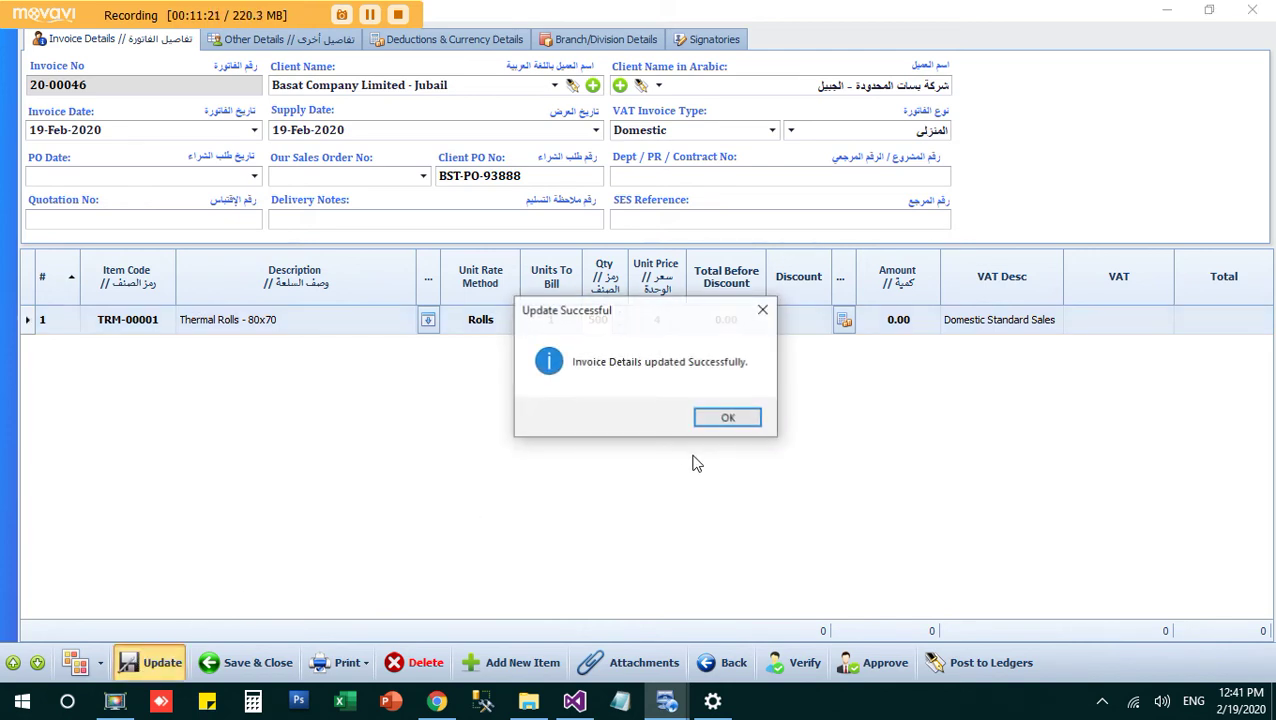
pyautogui.click(733, 420)
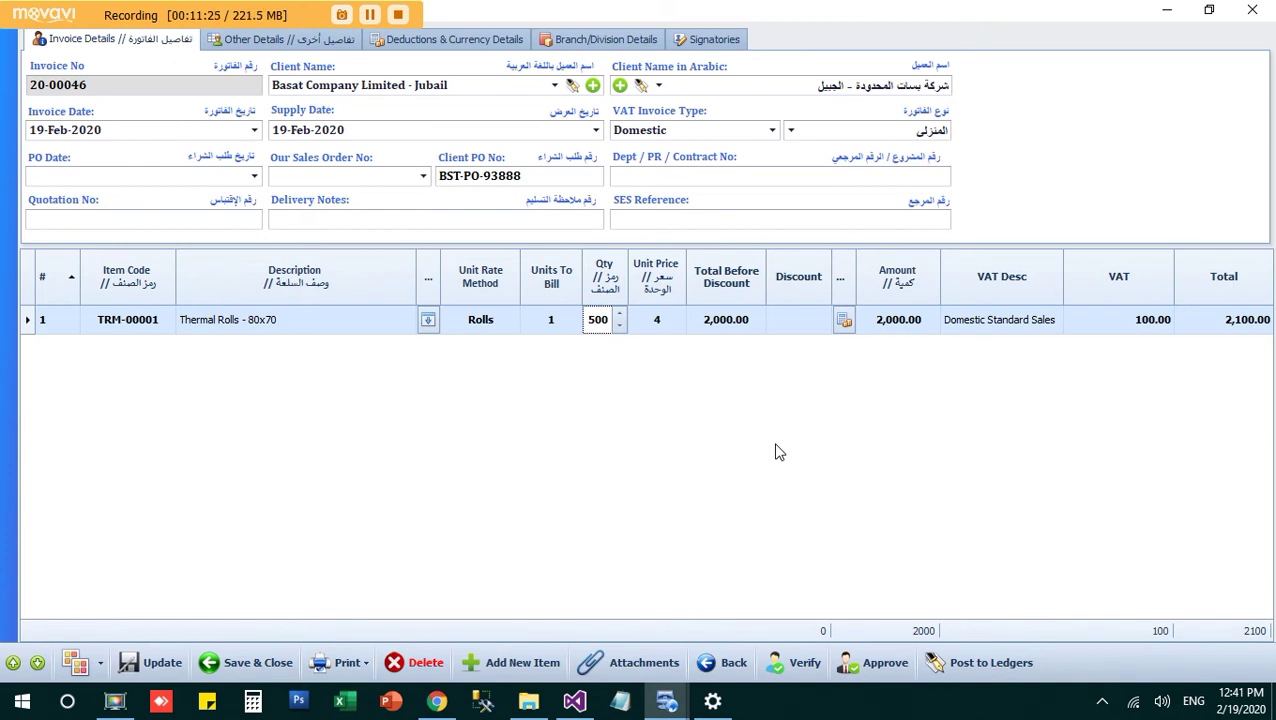
# Step: Set the unit price to 5, bringing the line to 2,625.00 including 125.00 VAT
pyautogui.click(649, 320)
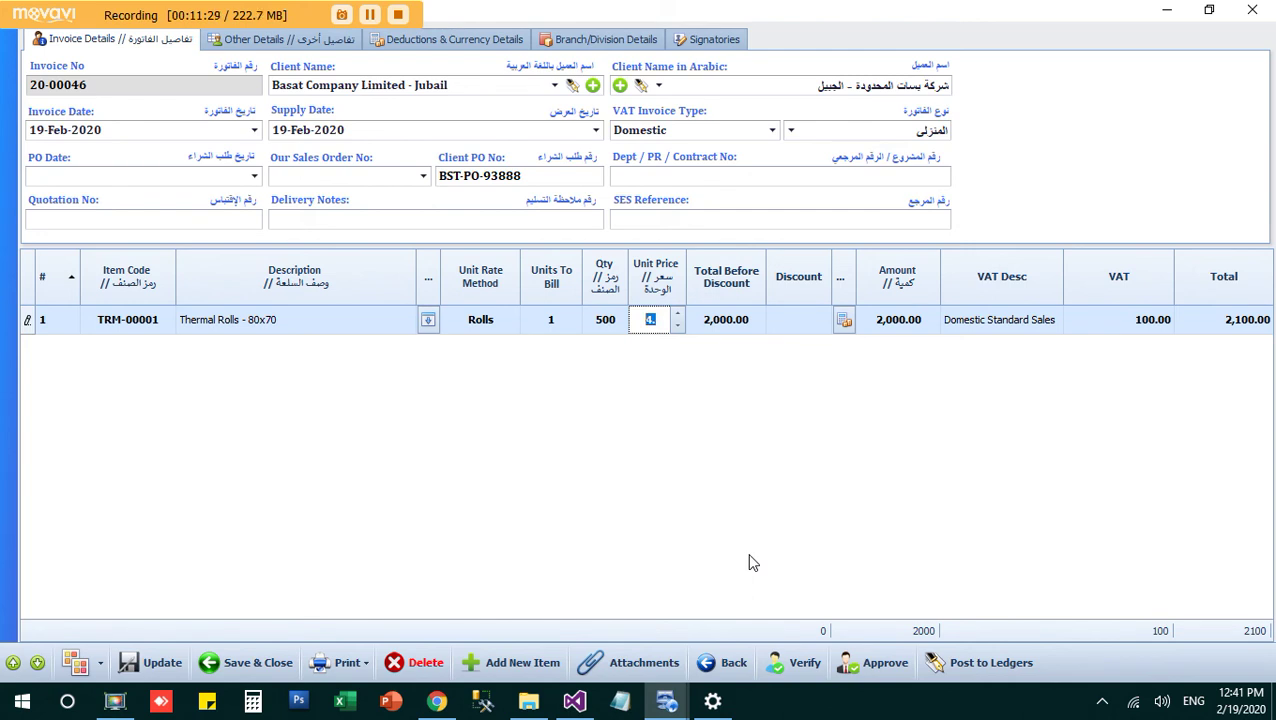
pyautogui.write('5')
pyautogui.click(155, 662)
pyautogui.click(735, 424)
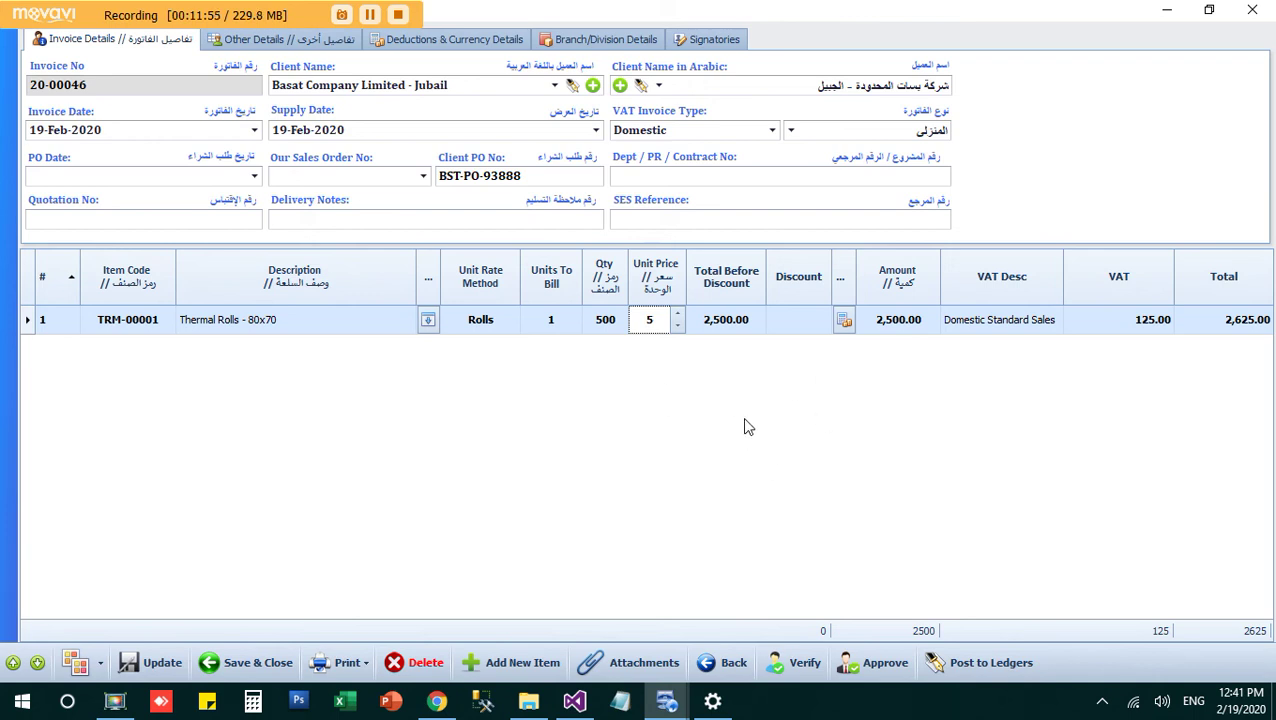
pyautogui.click(845, 321)
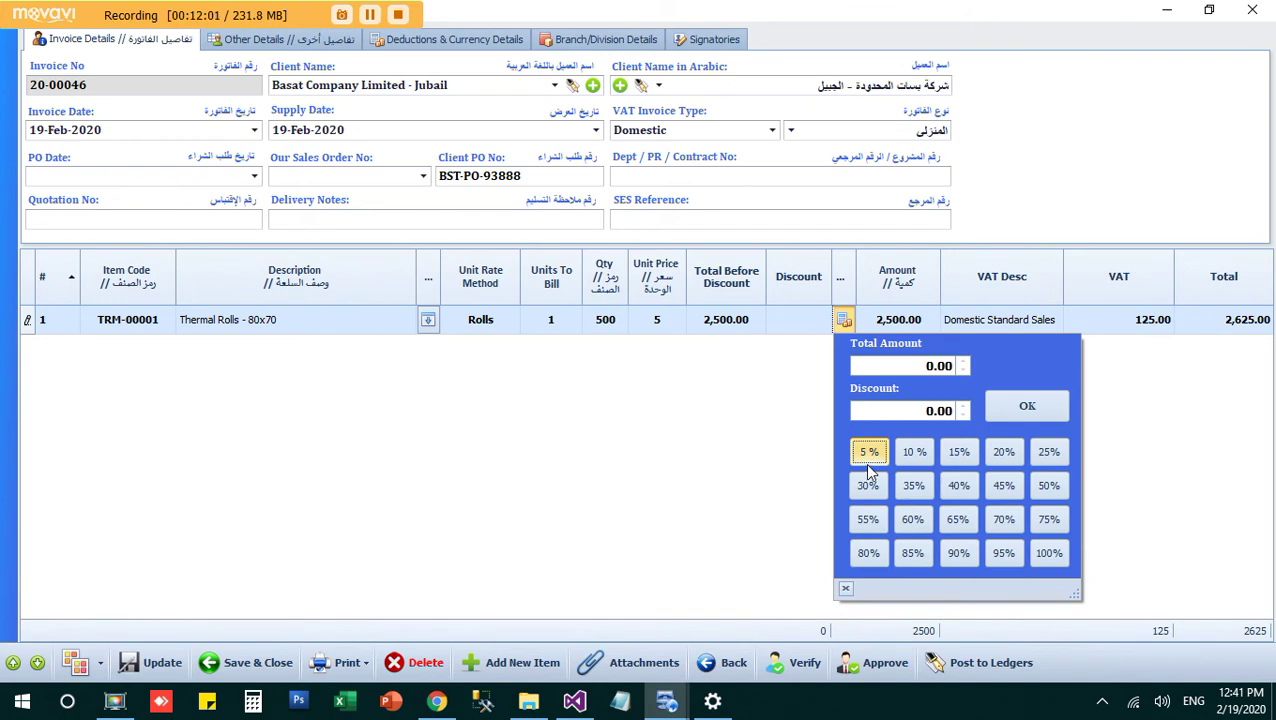
pyautogui.click(867, 460)
pyautogui.click(1027, 406)
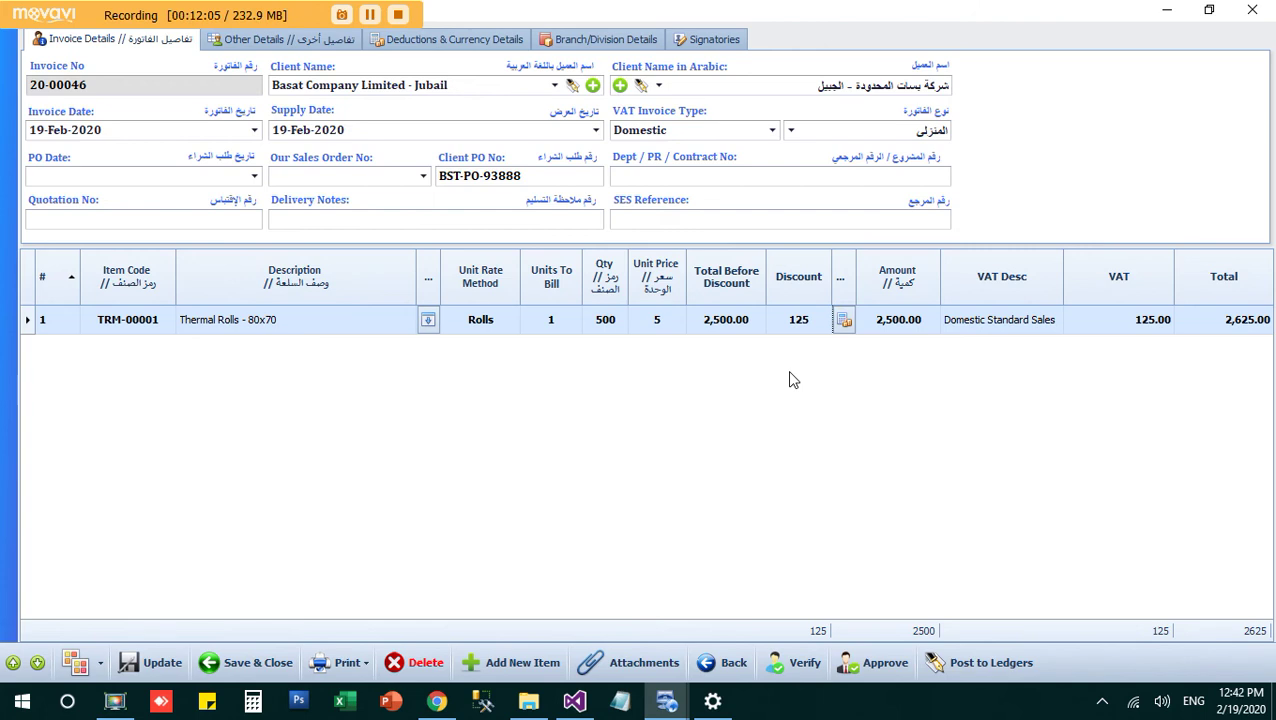
pyautogui.click(787, 320)
pyautogui.press('BackSpace')
pyautogui.click(815, 421)
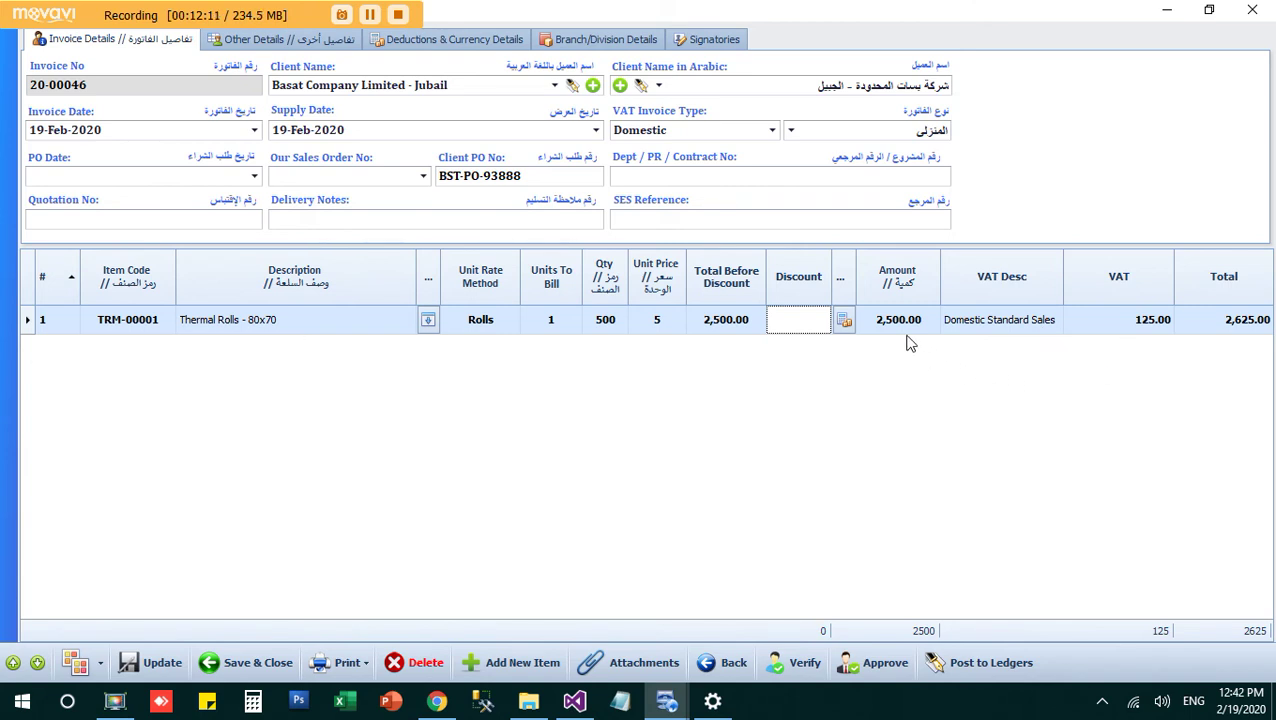
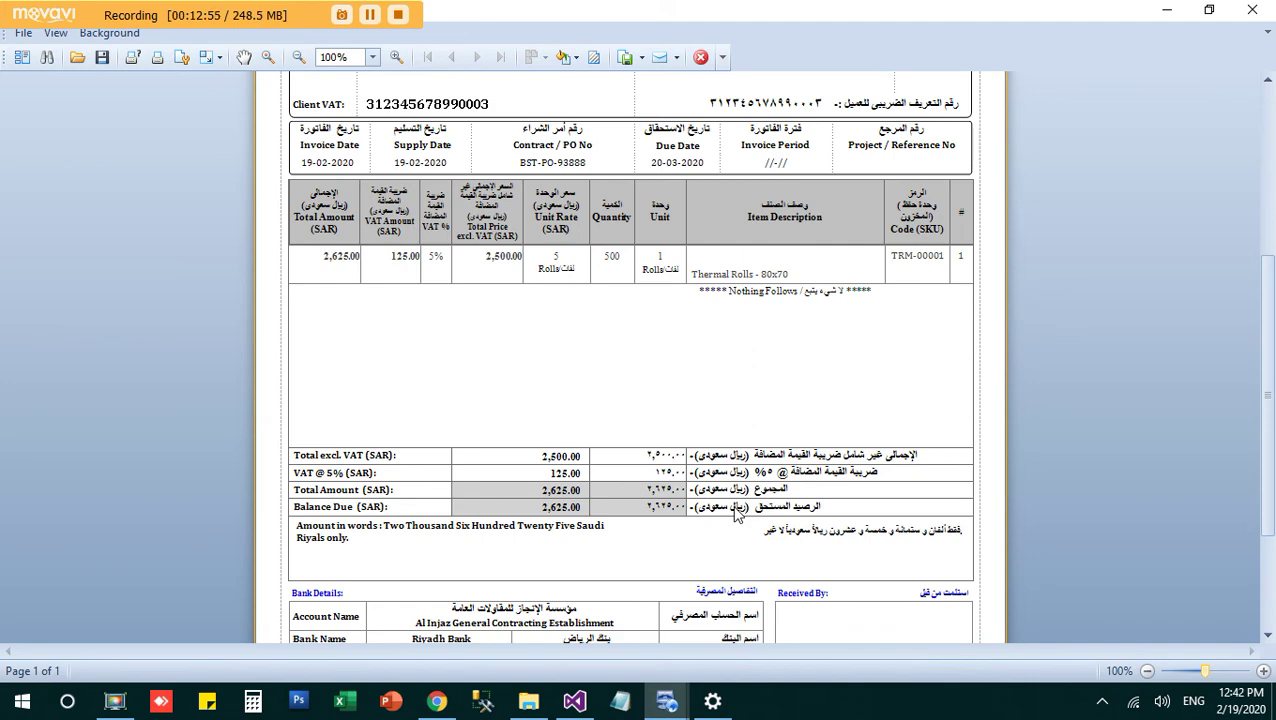
# Step: Preview the invoice with 5,000 thermal rolls at 4 each (21,000) in Format 02
pyautogui.scroll(-3, 736, 513)
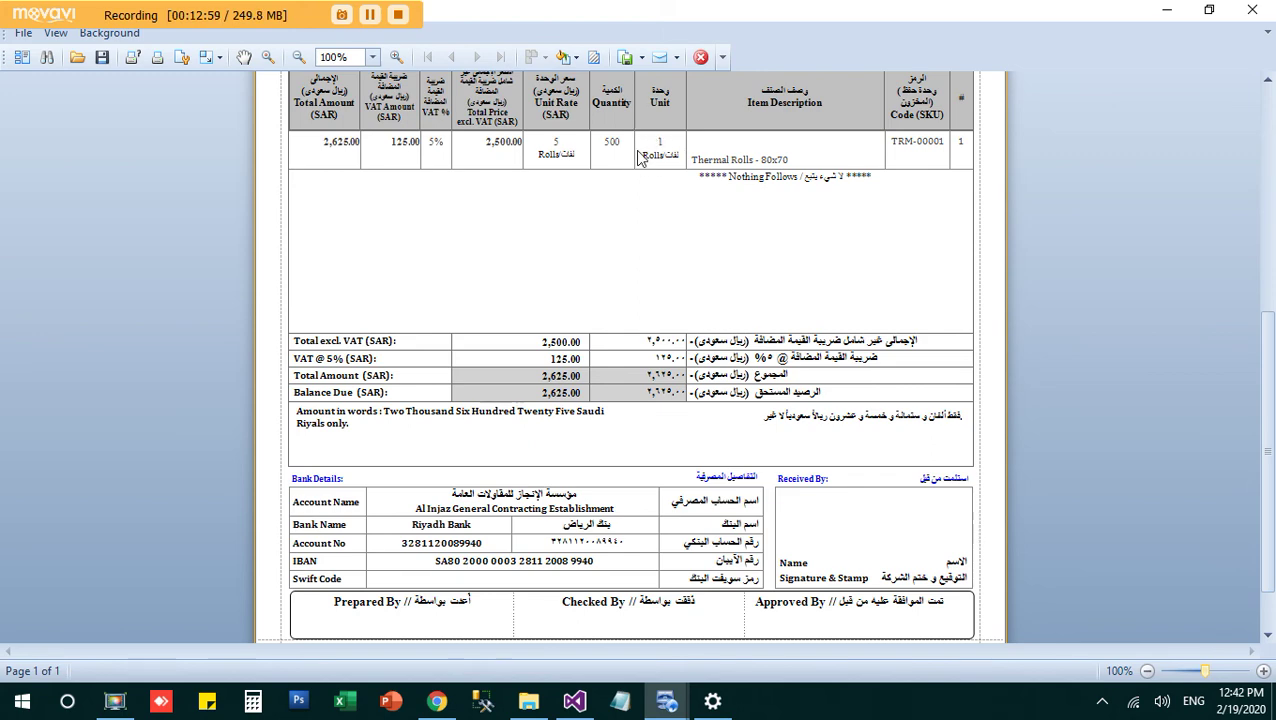
pyautogui.click(699, 56)
pyautogui.click(342, 674)
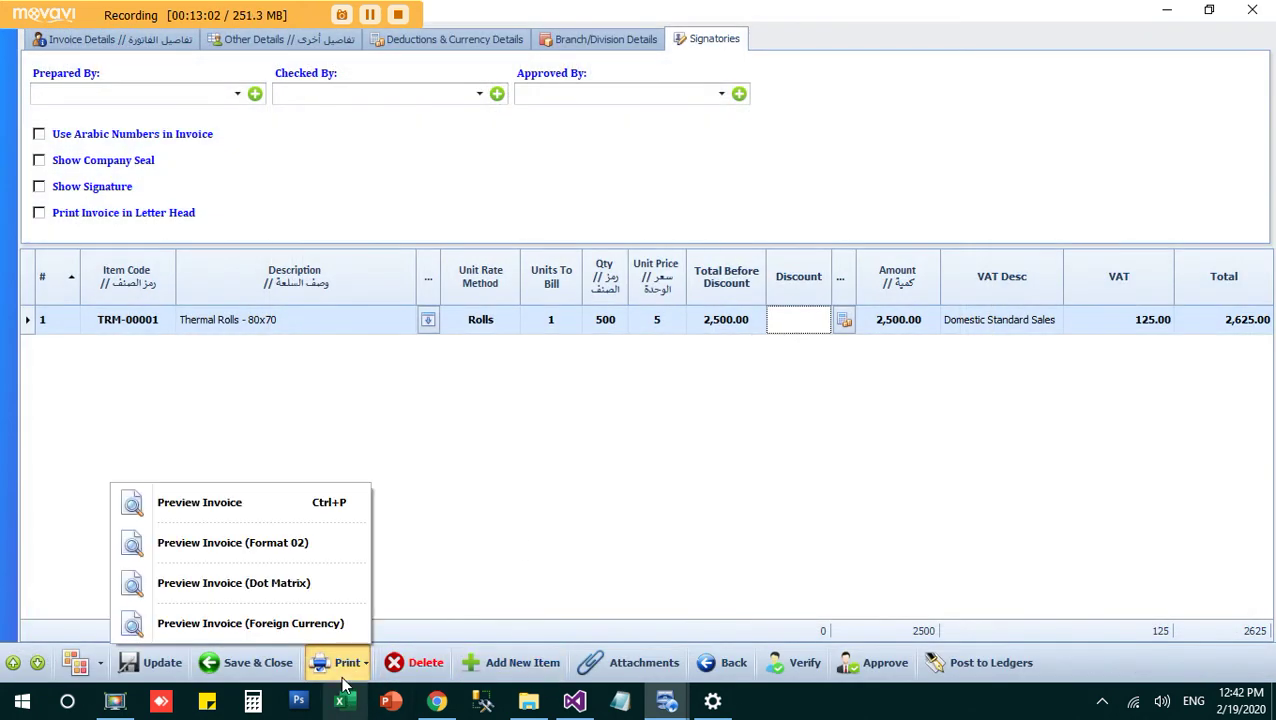
pyautogui.click(336, 562)
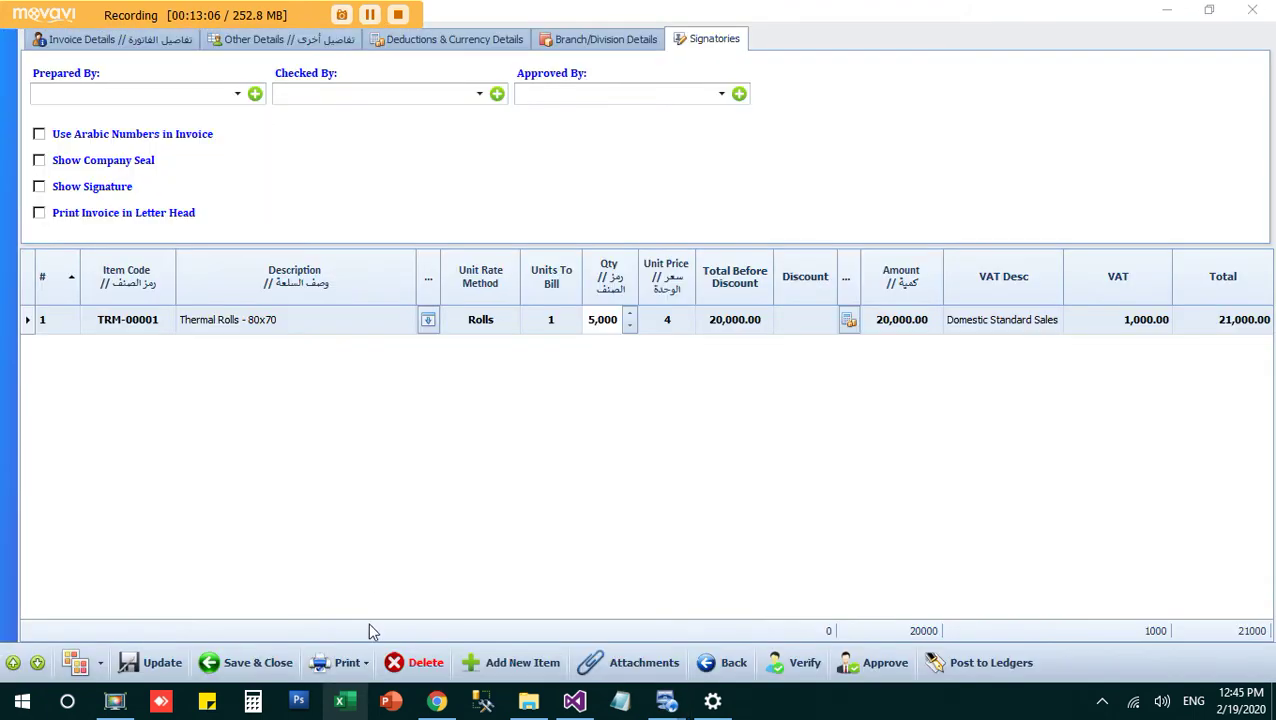
pyautogui.click(350, 662)
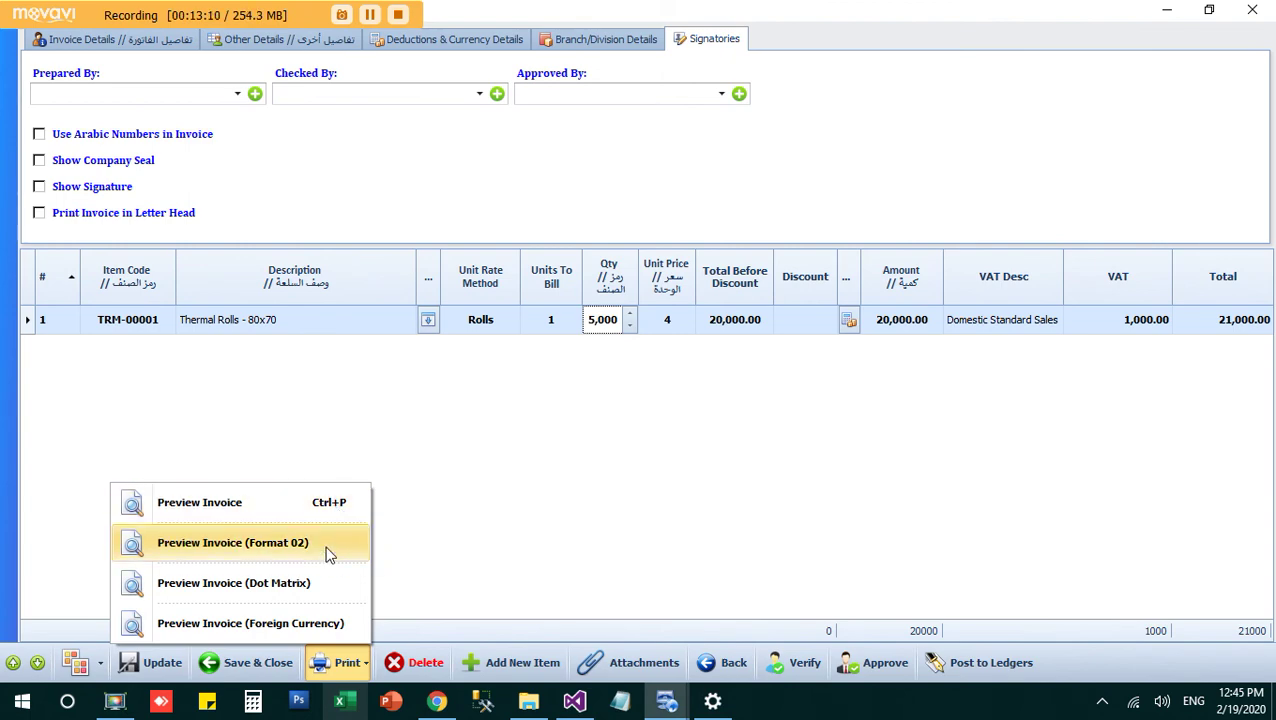
pyautogui.click(330, 548)
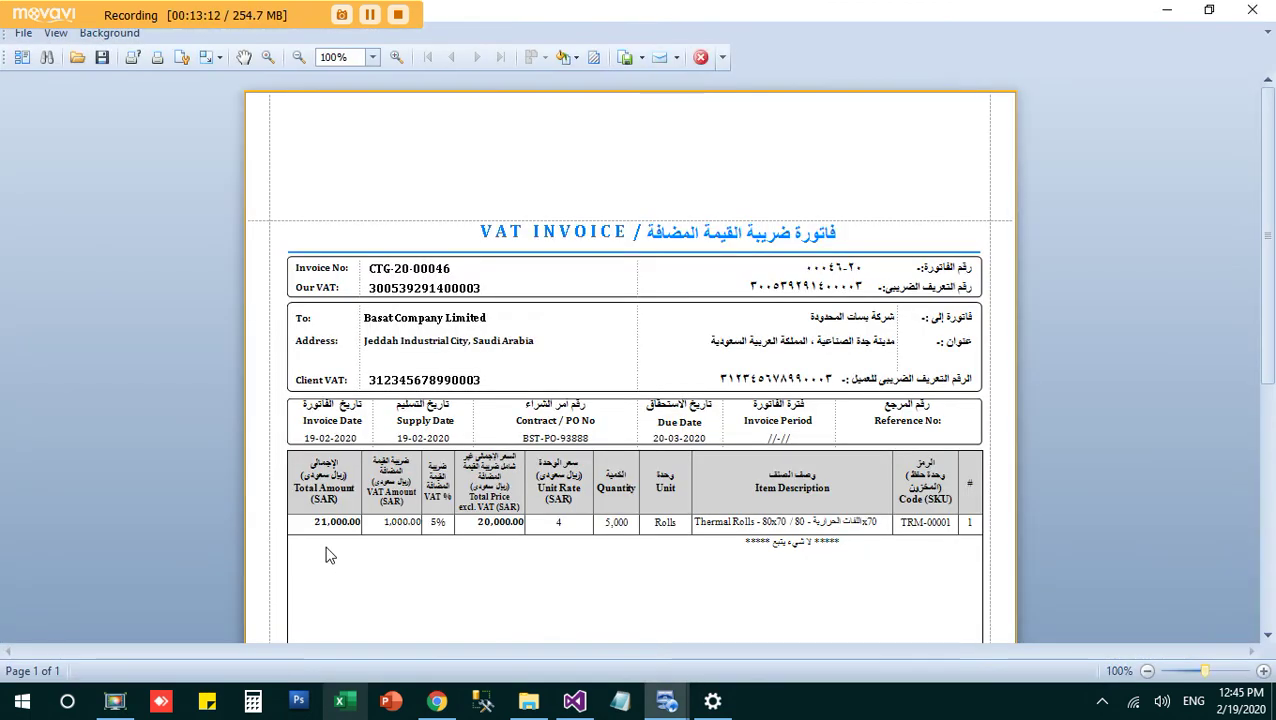
# Step: Scroll the Format 02 preview to its bank details and signature boxes, then close it
pyautogui.scroll(-5, 330, 555)
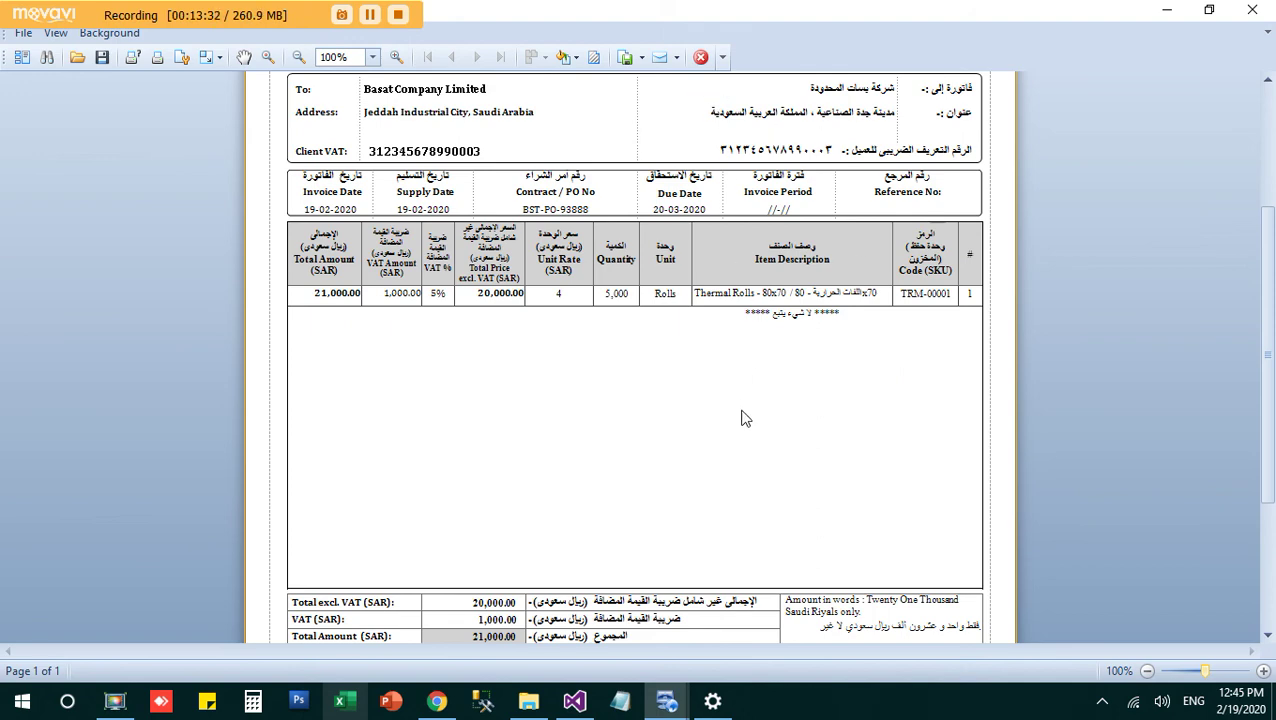
pyautogui.scroll(-5, 745, 418)
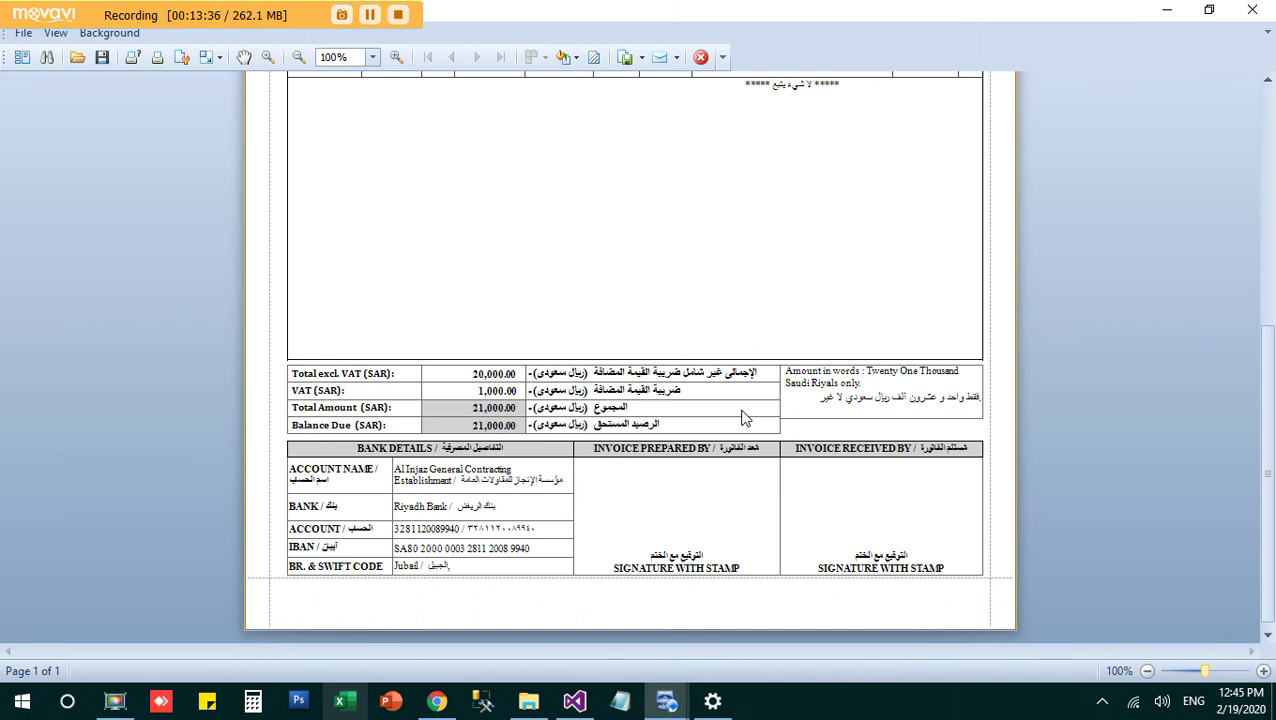
pyautogui.scroll(3, 745, 418)
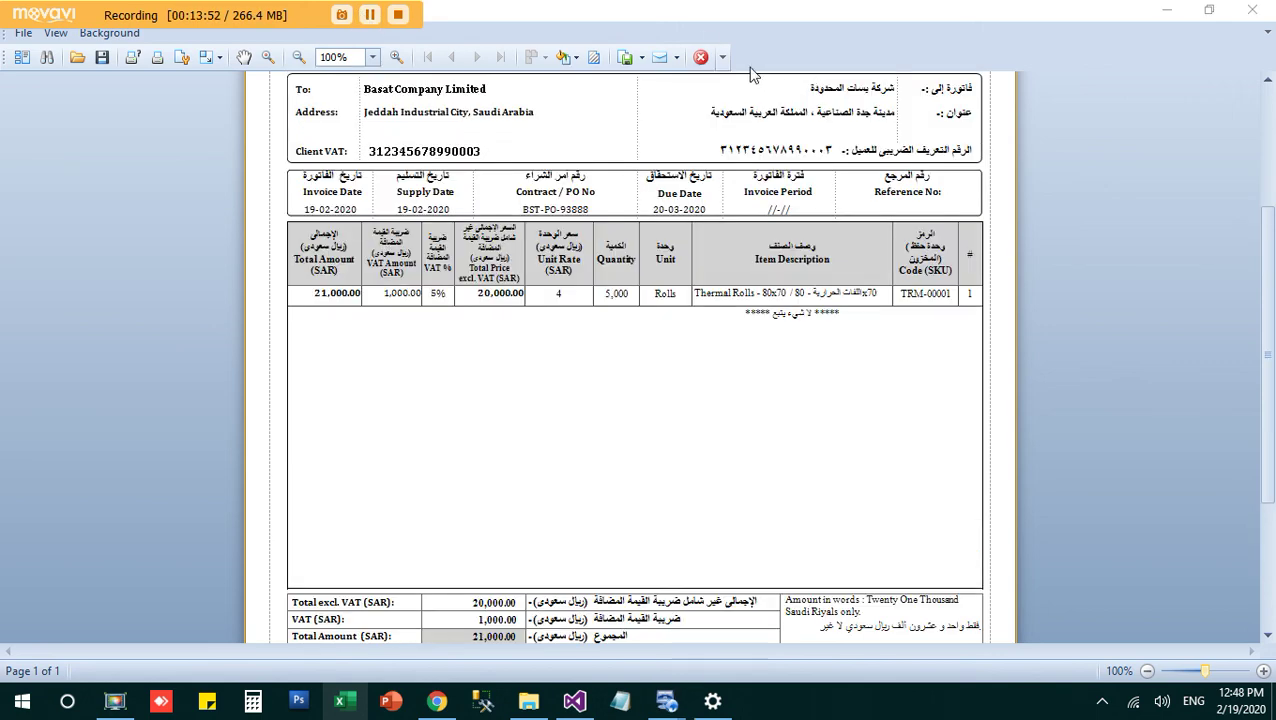
pyautogui.click(701, 58)
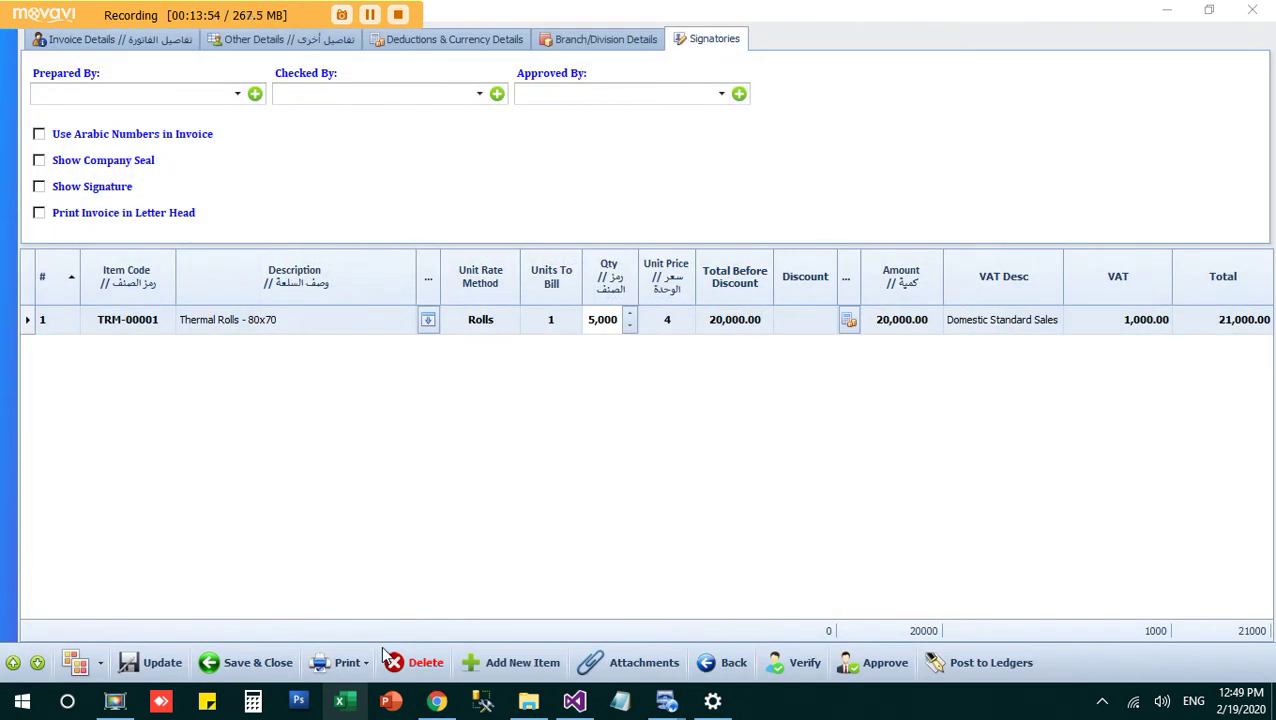
pyautogui.click(350, 662)
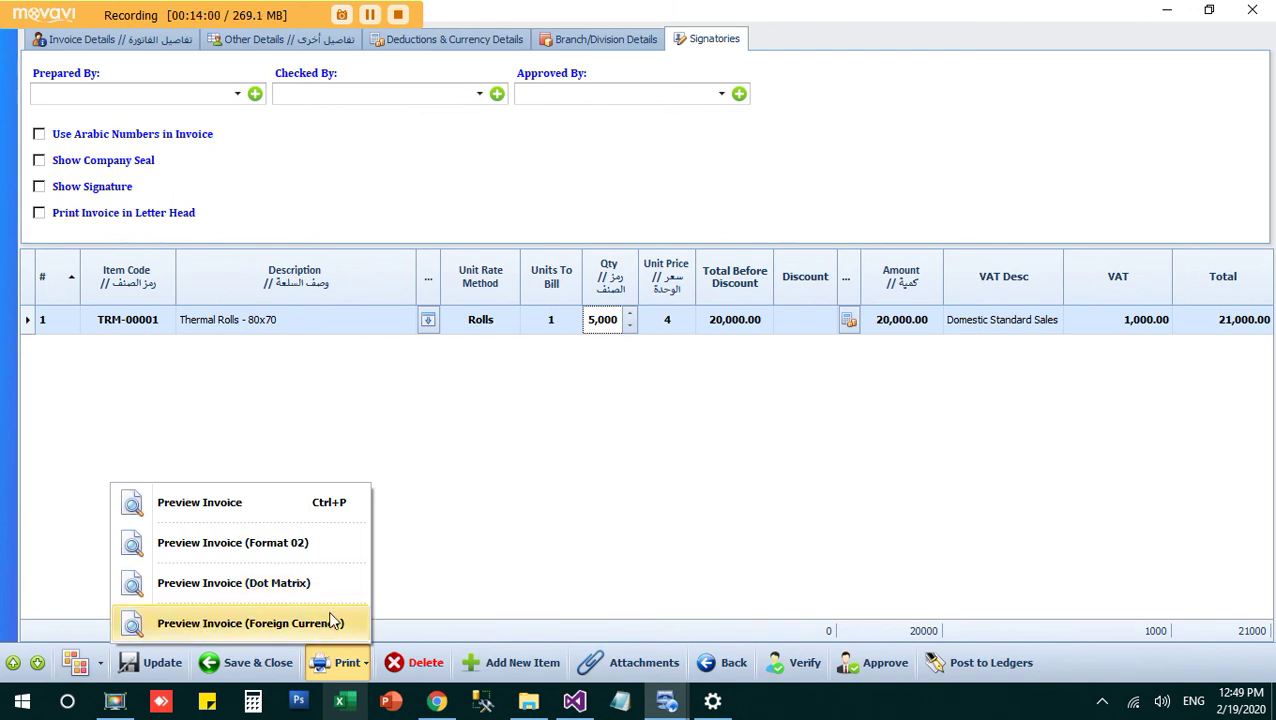
pyautogui.click(531, 512)
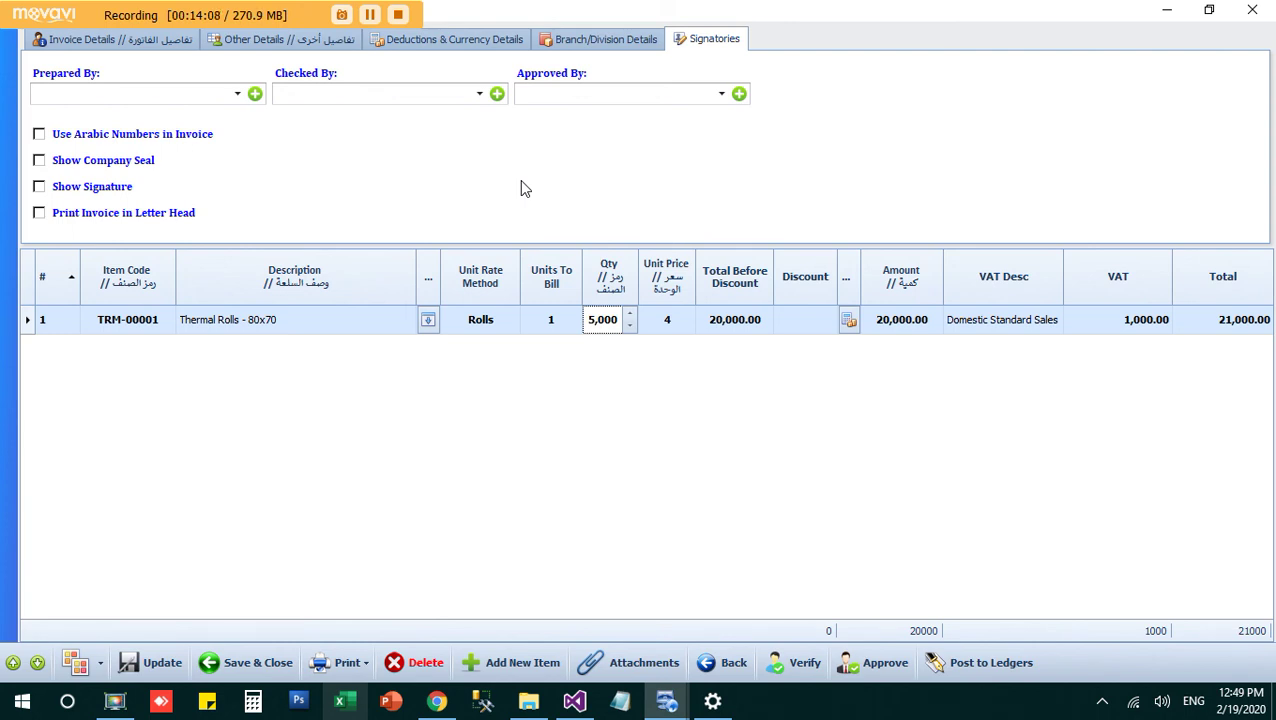
pyautogui.click(707, 42)
# Step: Enable Print Invoice in Letter Head and review the standard-format letterhead preview before closing it
pyautogui.click(140, 226)
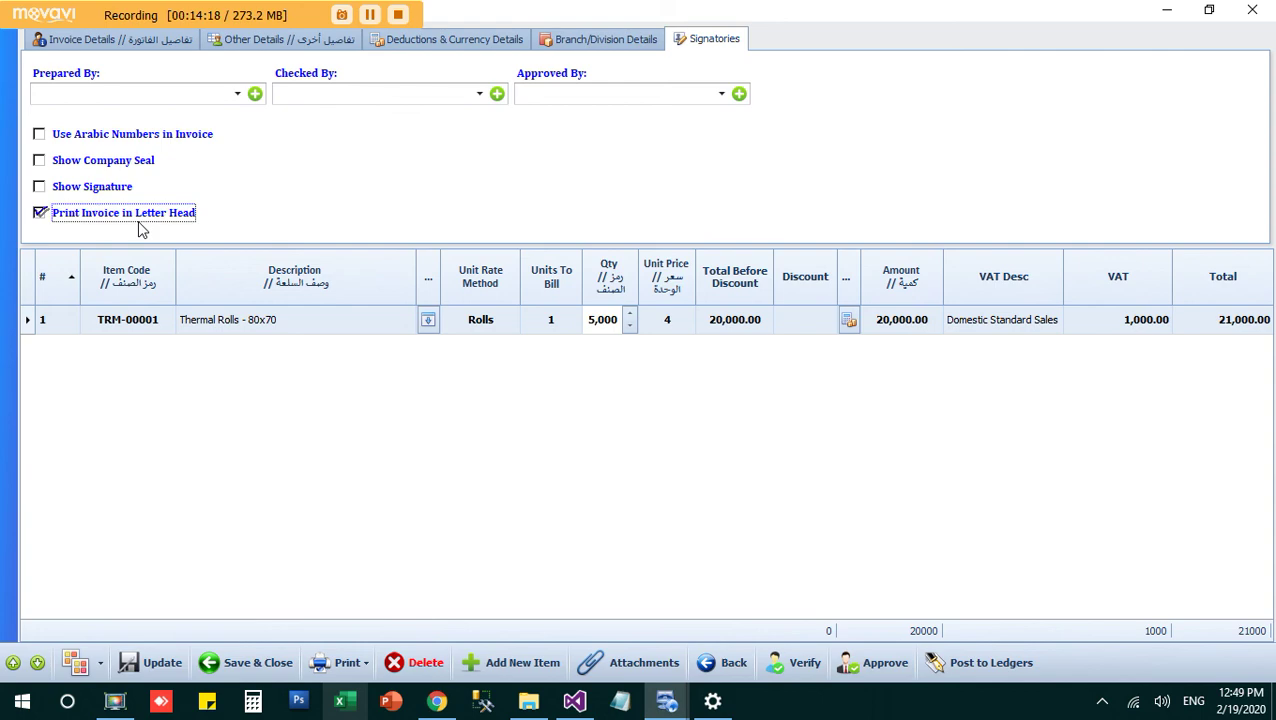
pyautogui.click(345, 663)
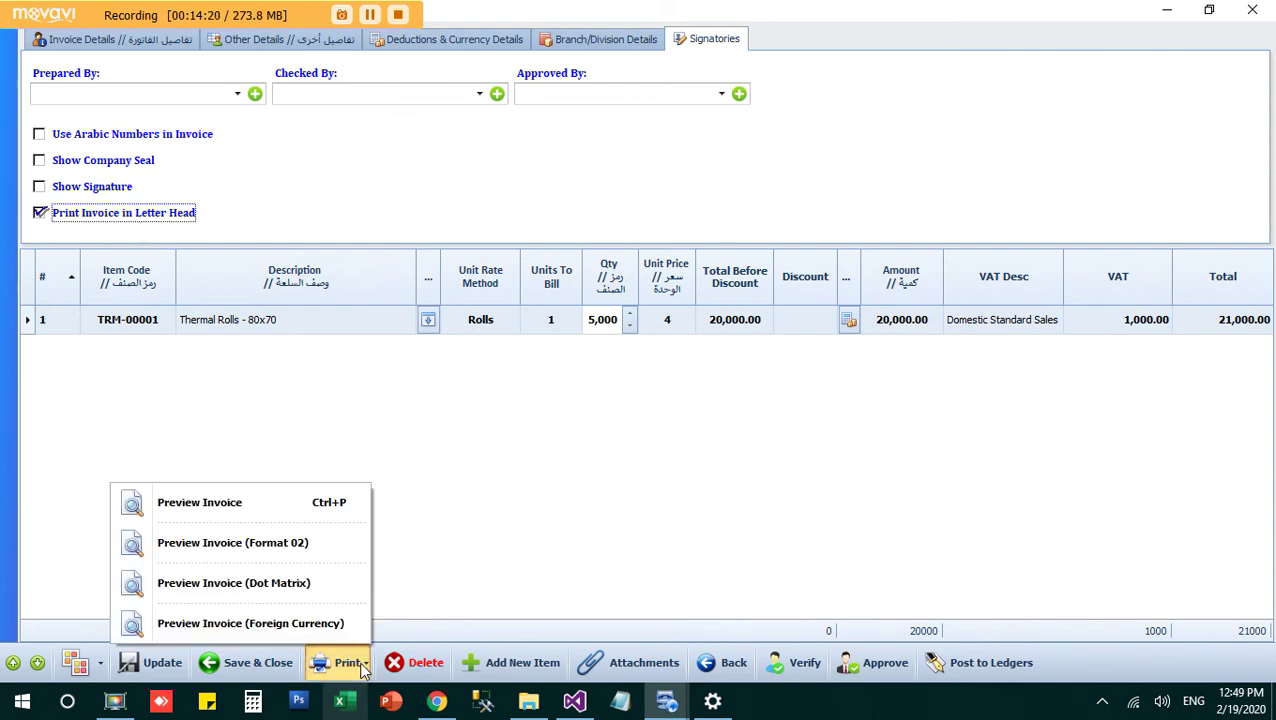
pyautogui.click(346, 507)
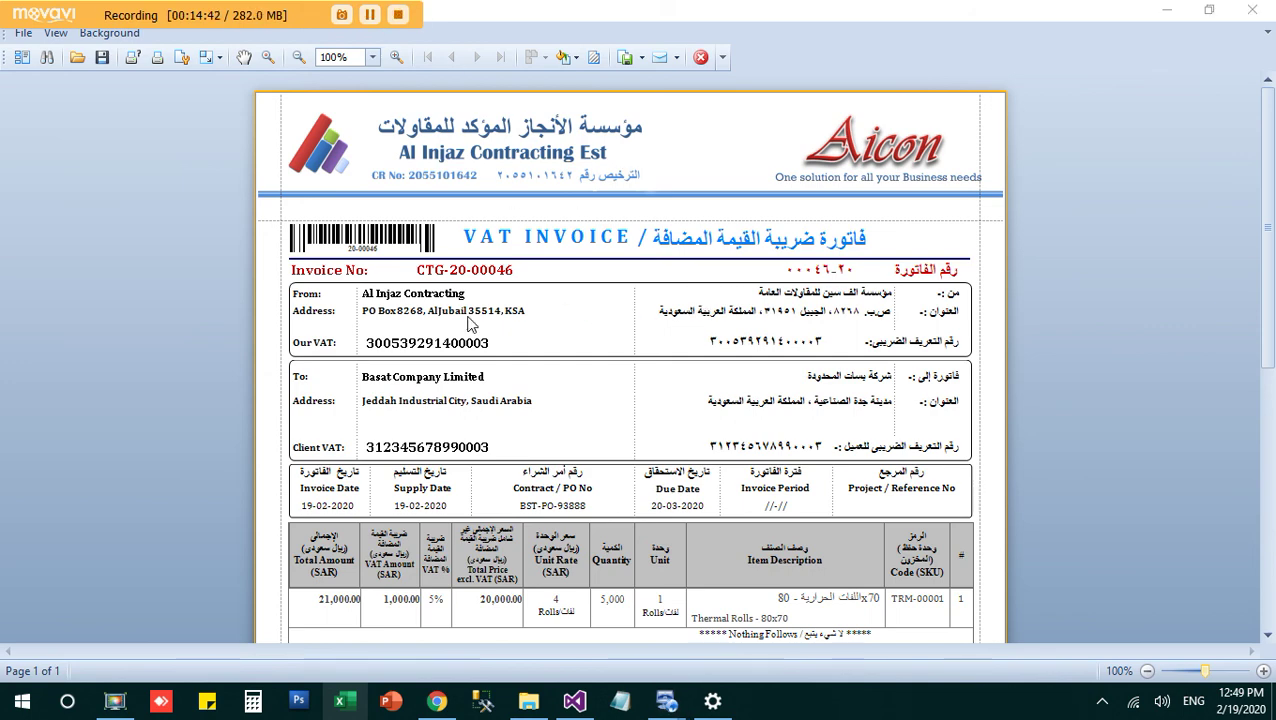
pyautogui.click(703, 59)
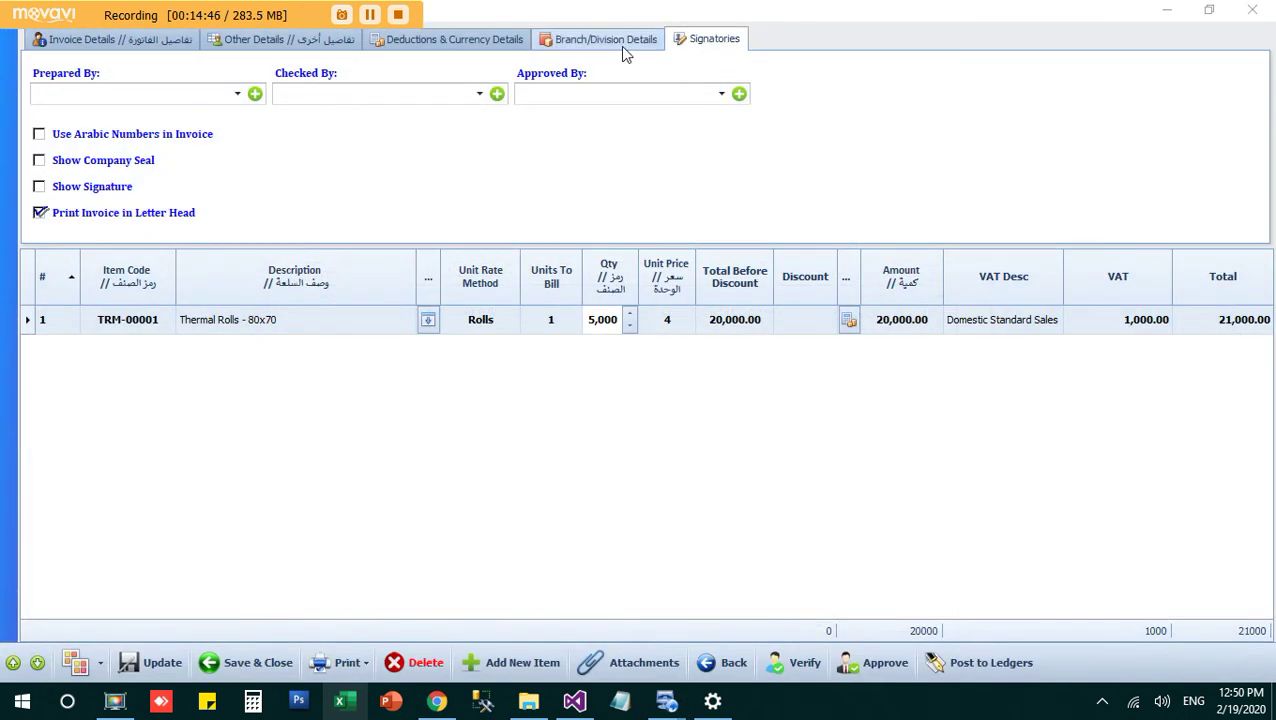
# Step: Set the invoice branch to Al Injaz Company Limited under Branch/Division Details
pyautogui.click(590, 40)
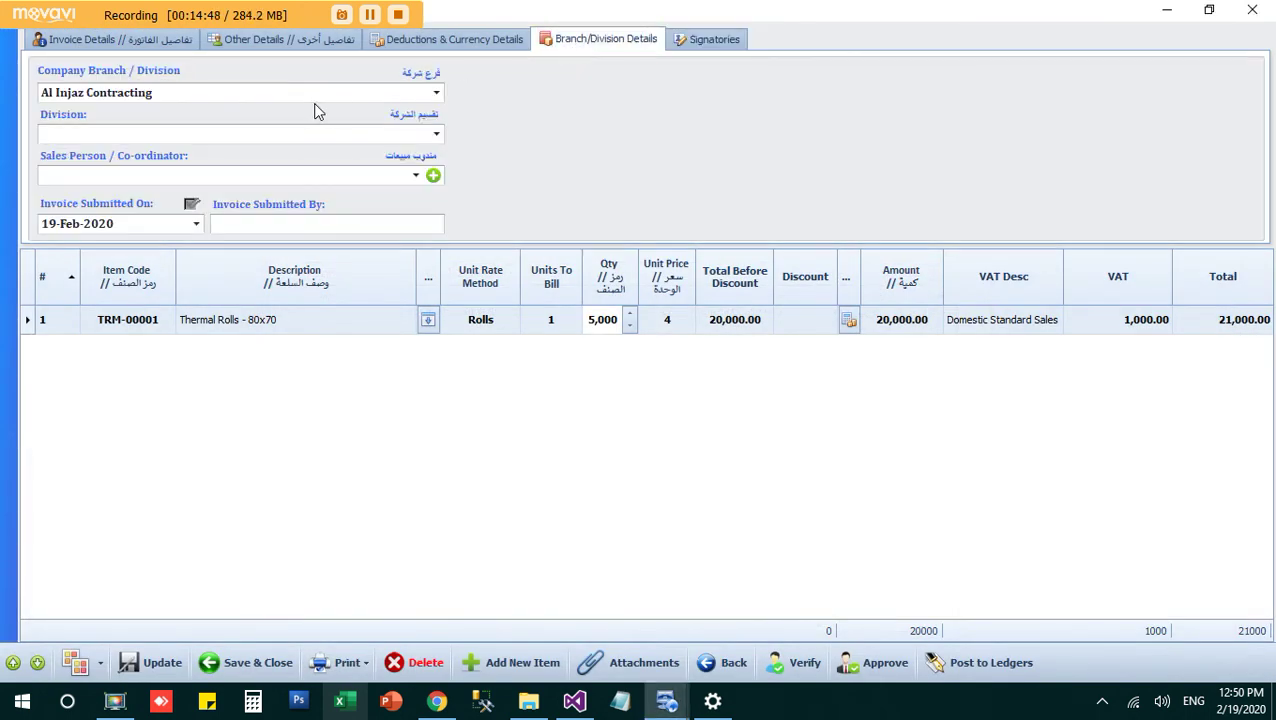
pyautogui.click(365, 98)
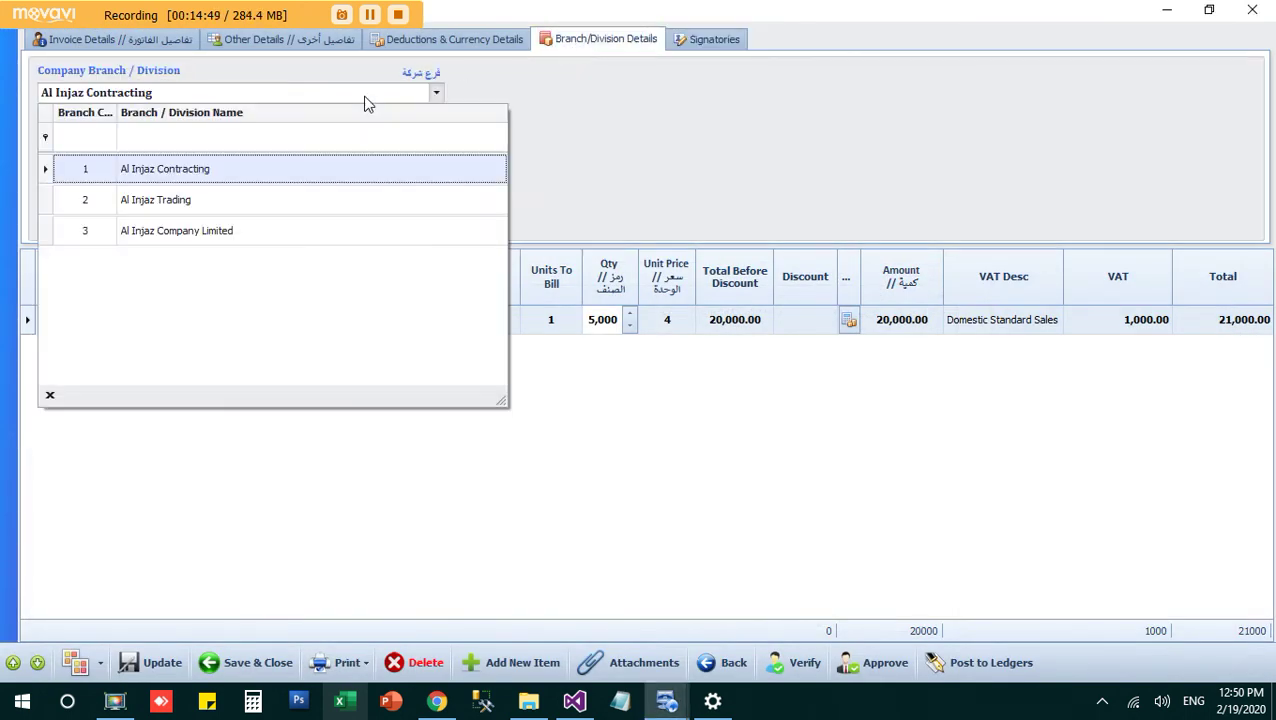
pyautogui.click(285, 231)
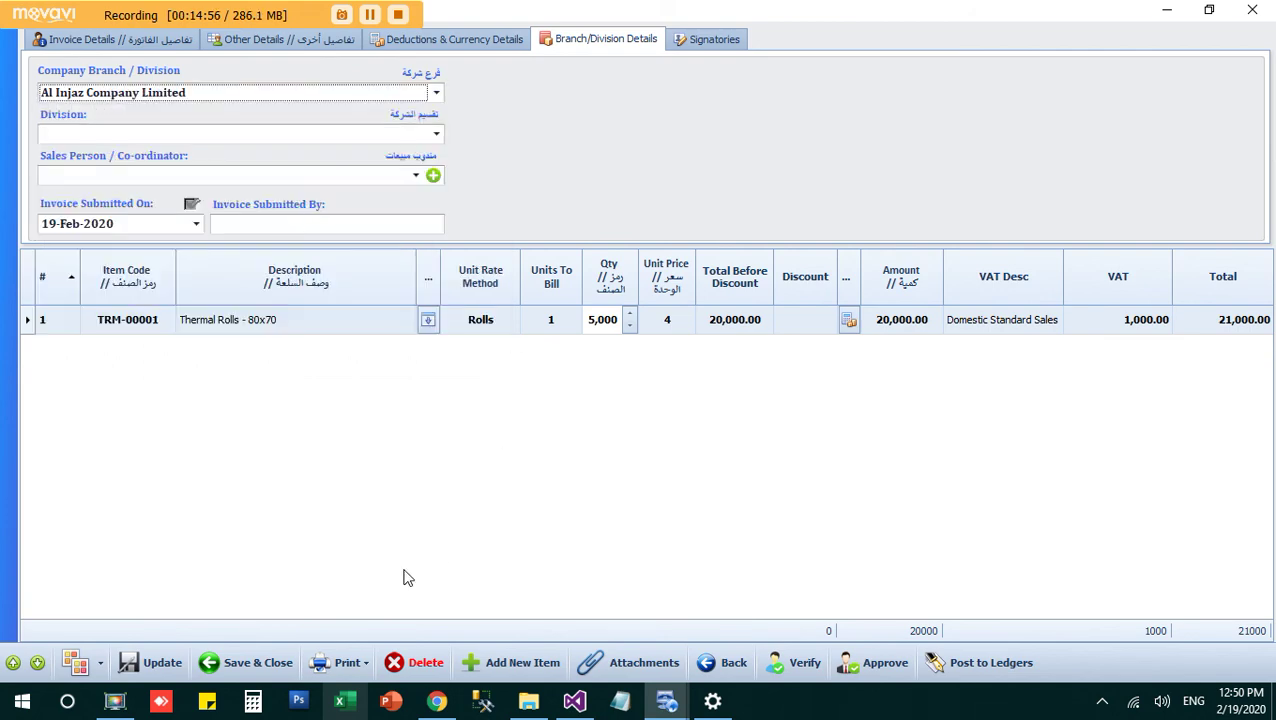
# Step: Preview the invoice in the standard format past the error message, then close the preview
pyautogui.click(338, 676)
pyautogui.click(319, 502)
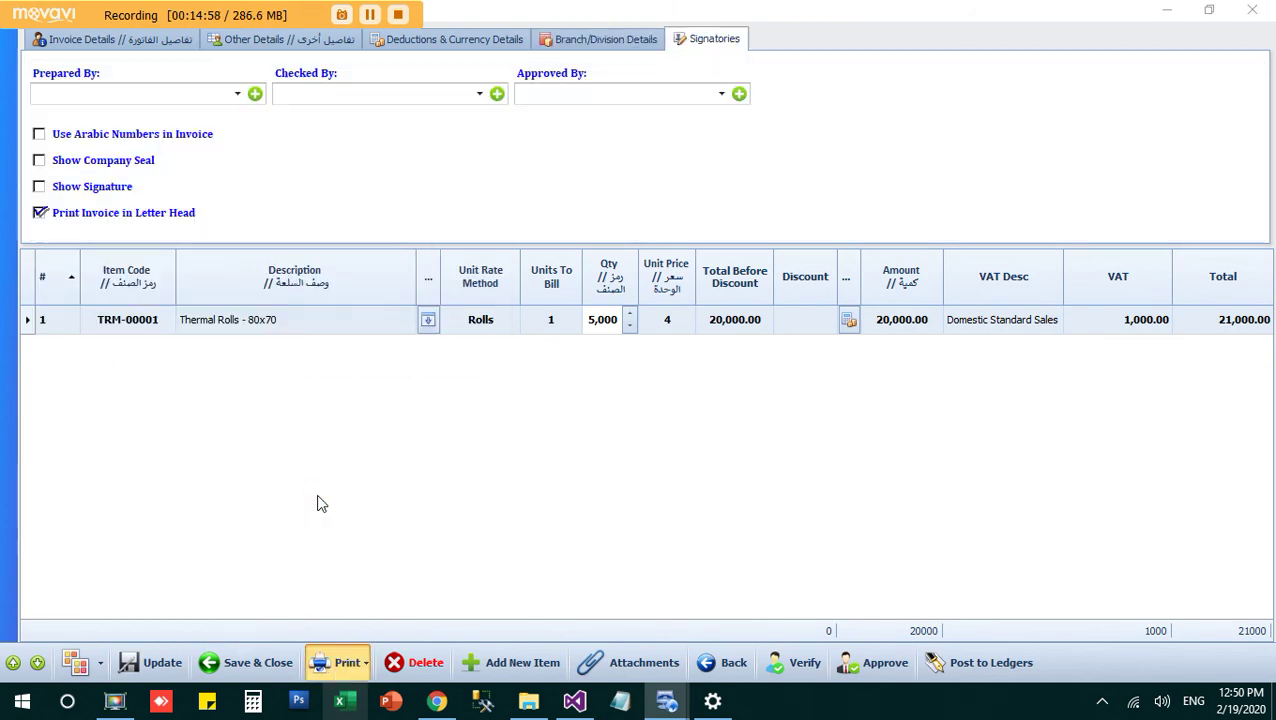
pyautogui.click(765, 413)
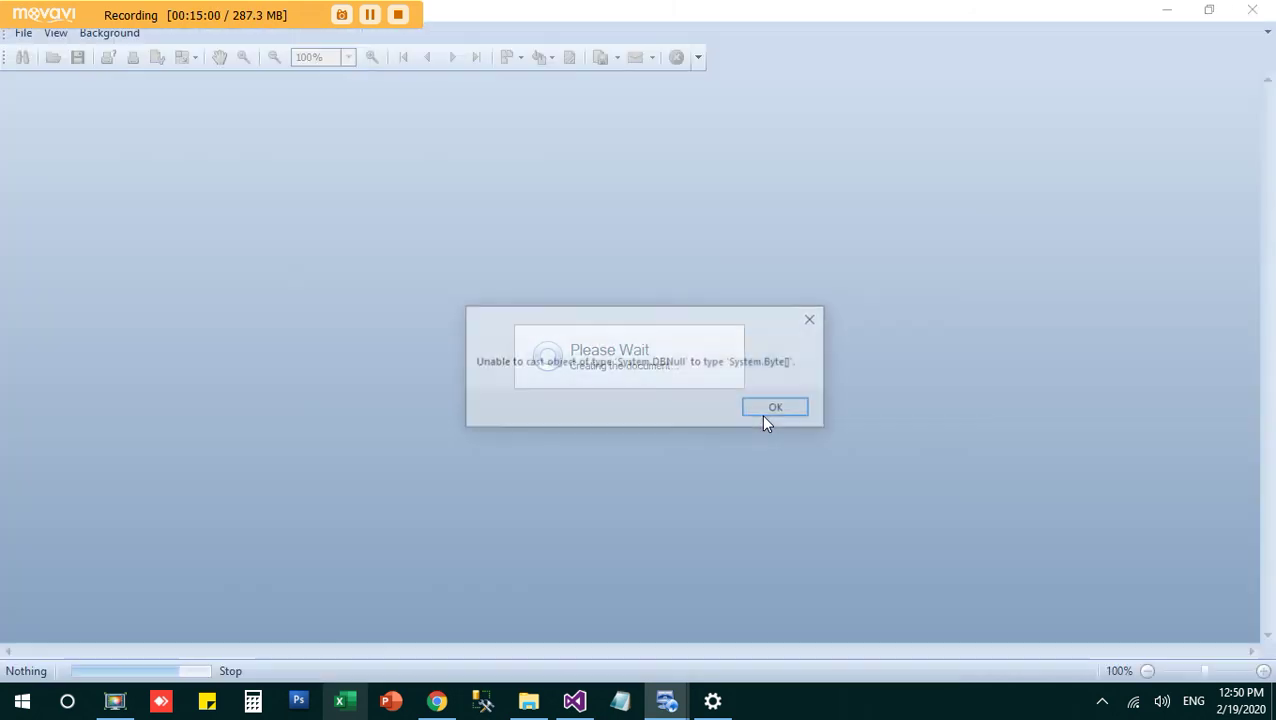
pyautogui.click(763, 416)
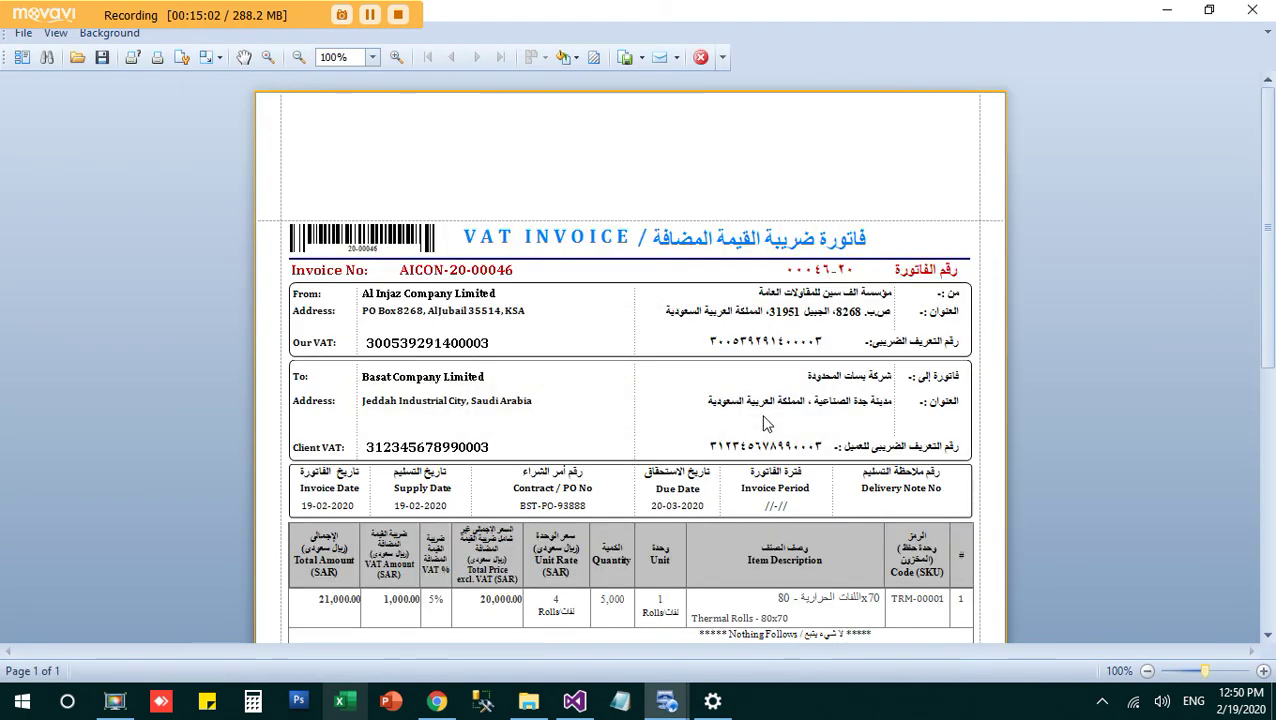
pyautogui.click(704, 57)
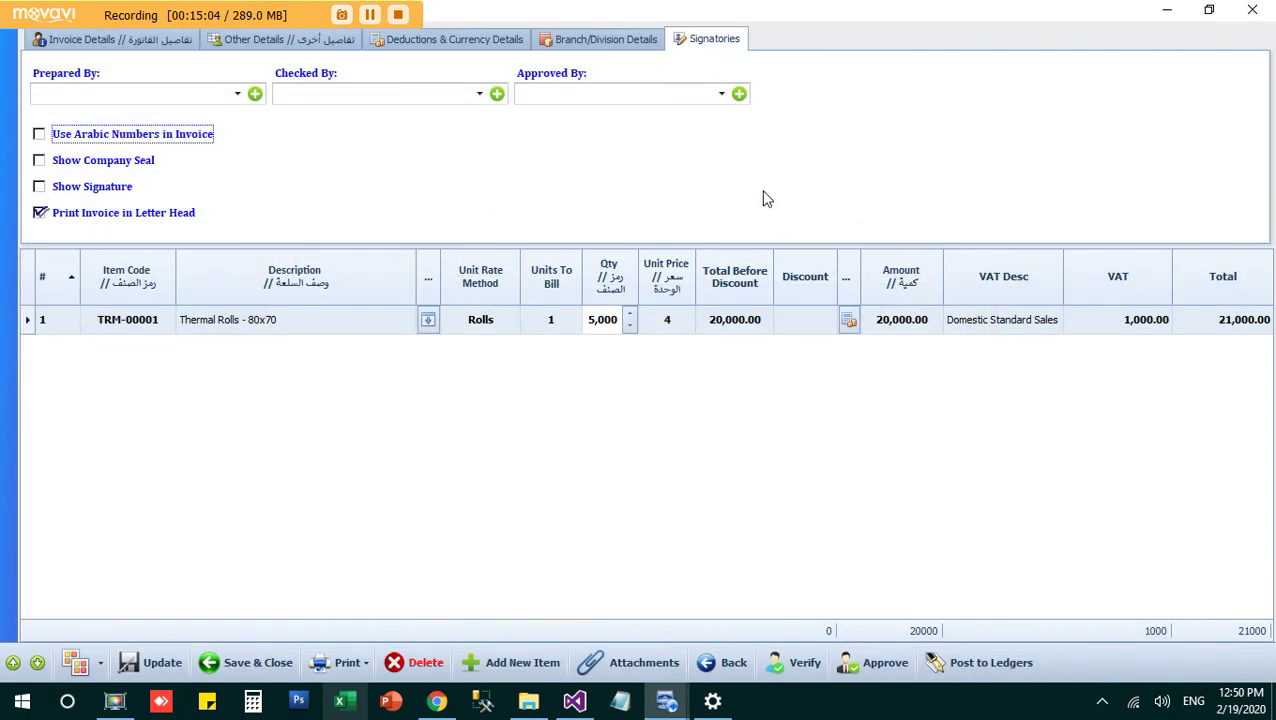
# Step: Set the invoice branch back to Al Injaz Contracting under Branch/Division Details
pyautogui.click(585, 39)
pyautogui.click(236, 92)
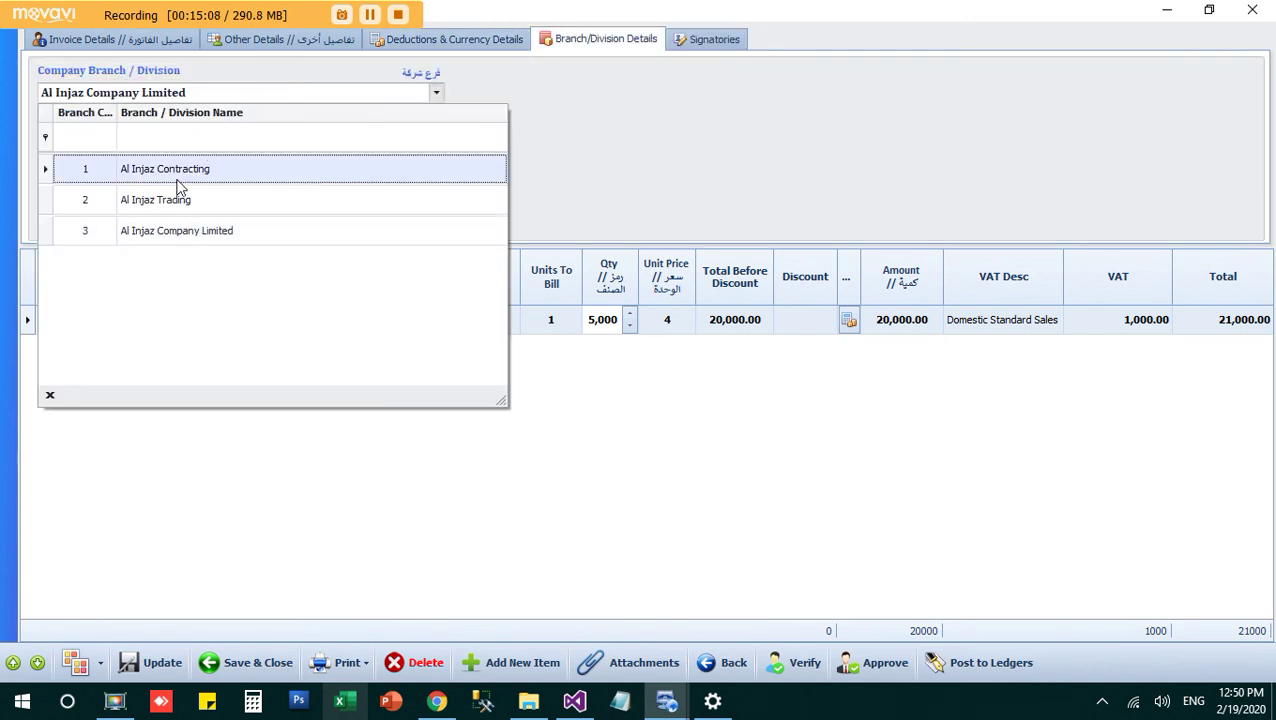
pyautogui.click(178, 187)
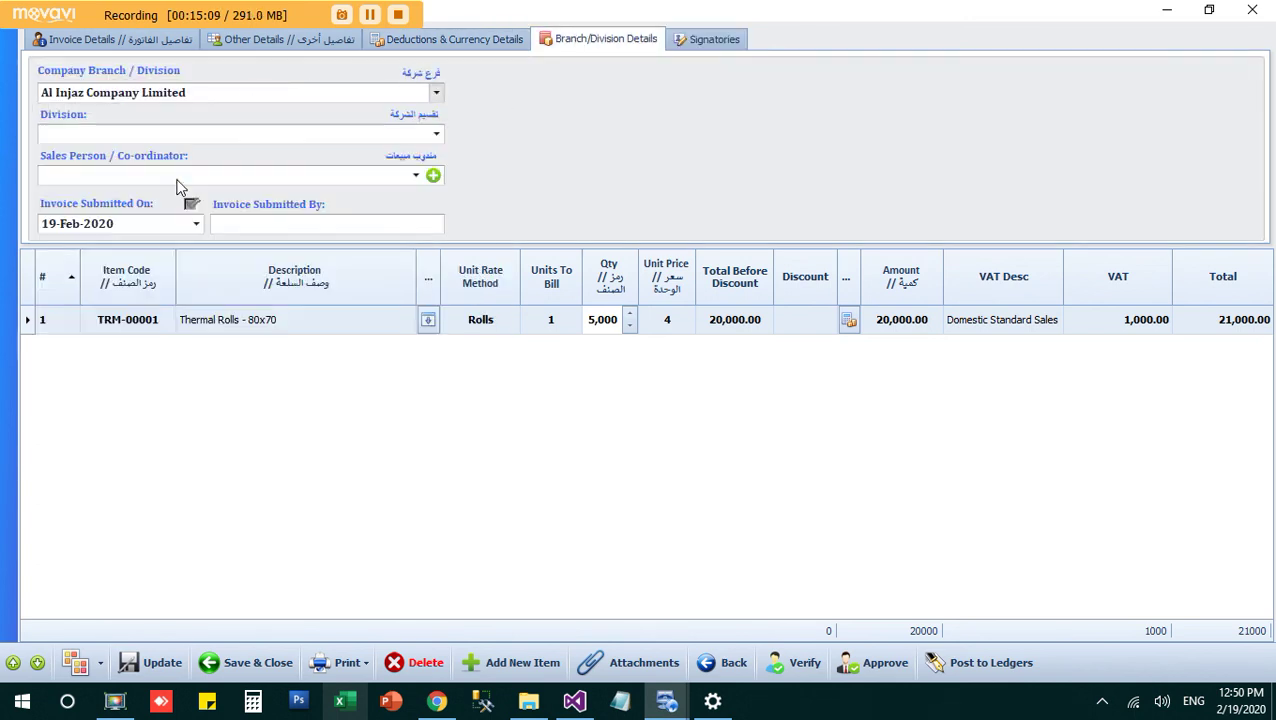
# Step: Preview the standard-format letterhead invoice for Al Injaz Contracting, then close it
pyautogui.click(340, 662)
pyautogui.click(322, 518)
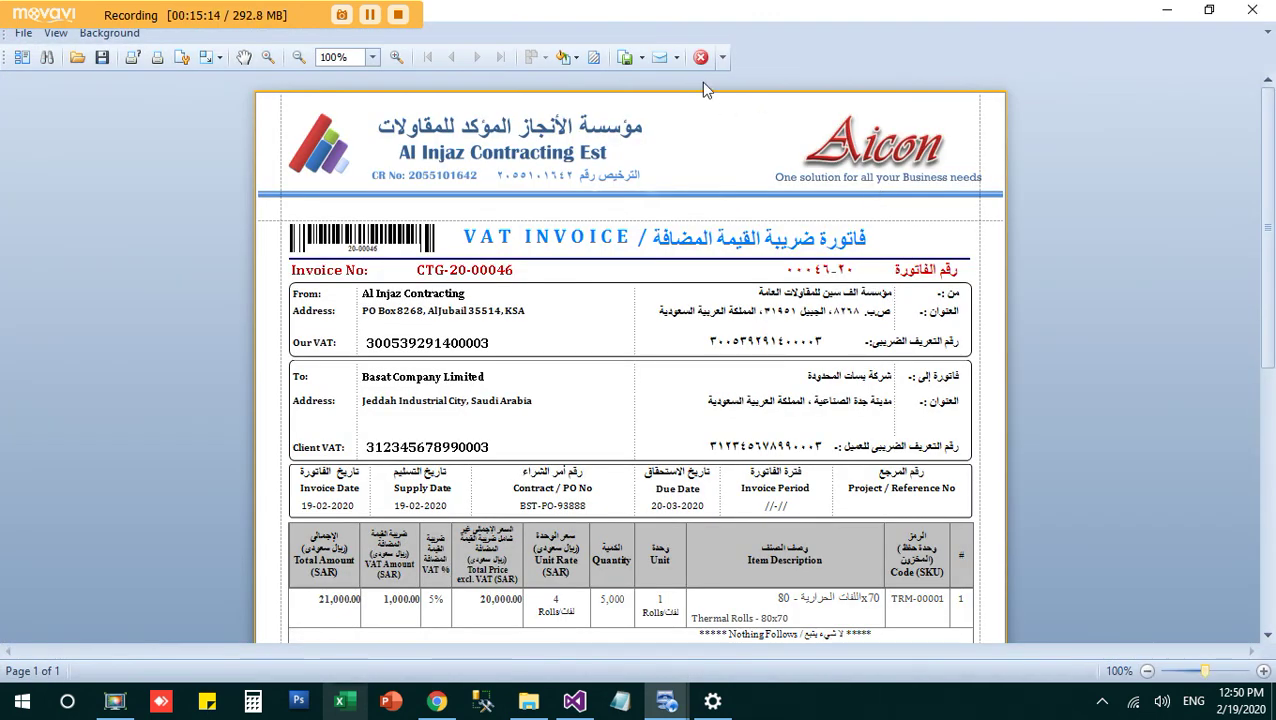
pyautogui.click(700, 57)
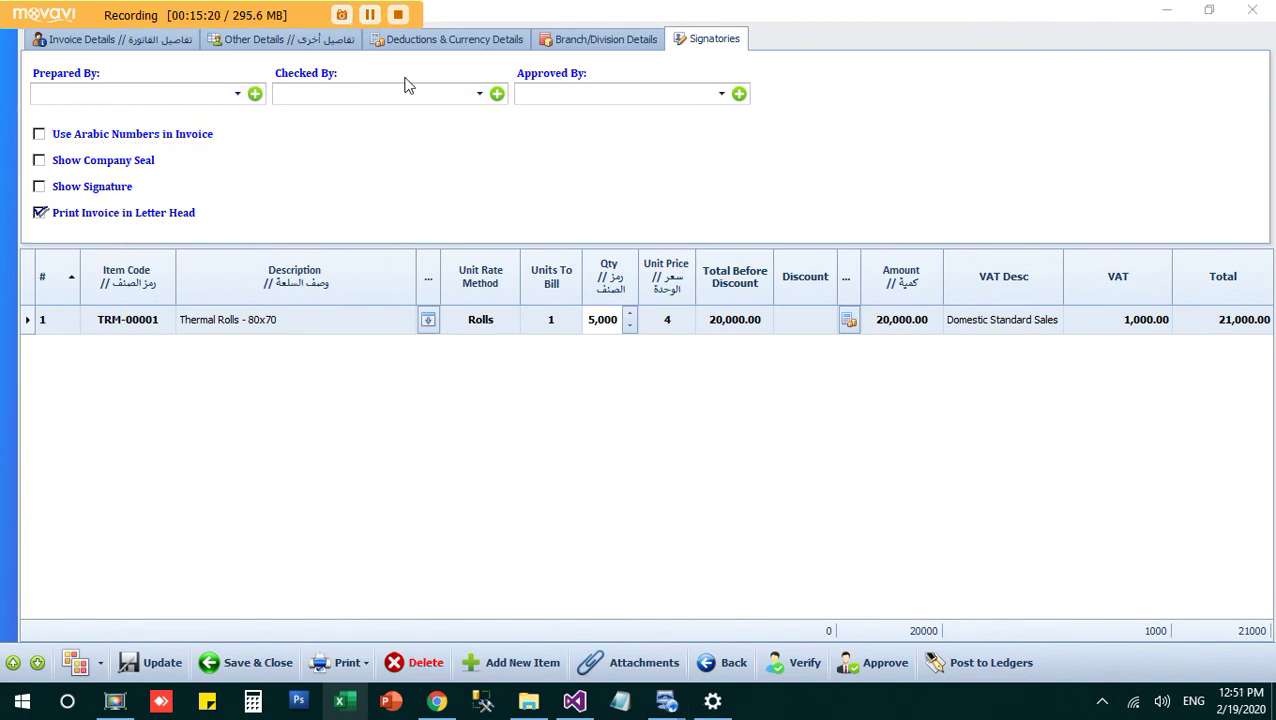
# Step: Choose the first listed signatory as Prepared By and enable Show Signature and Show Company Seal
pyautogui.click(226, 98)
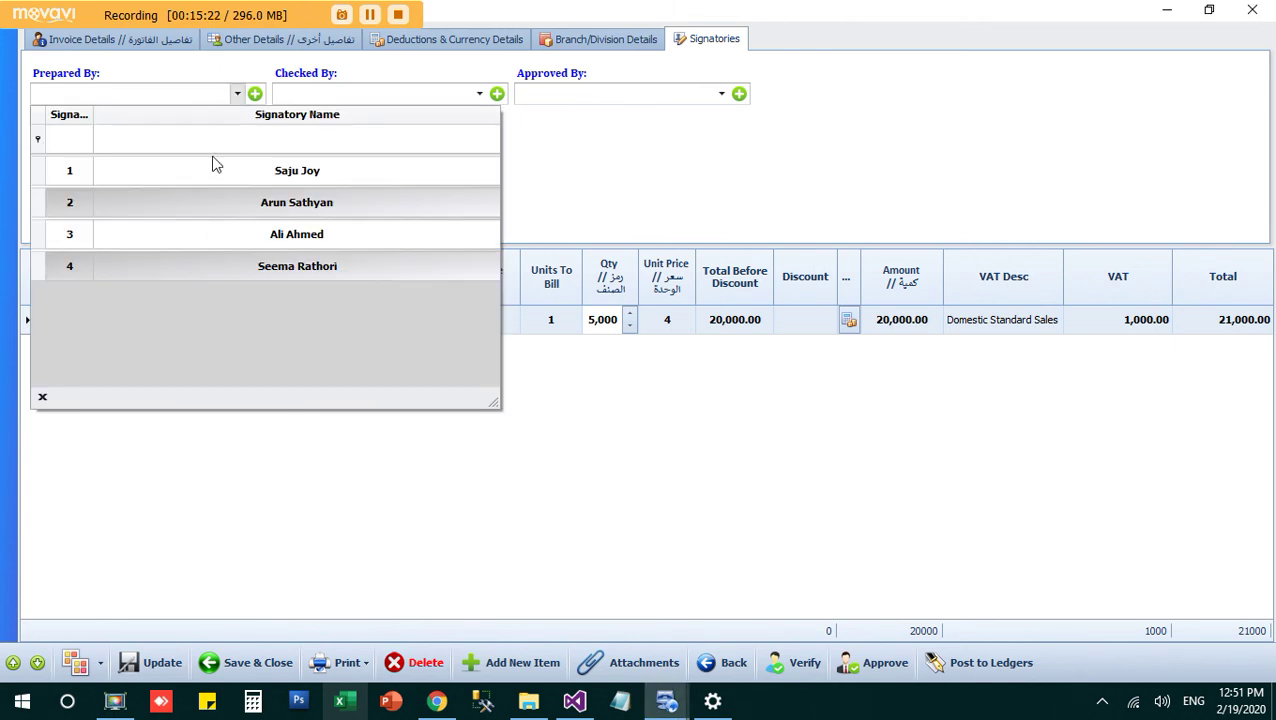
pyautogui.click(366, 183)
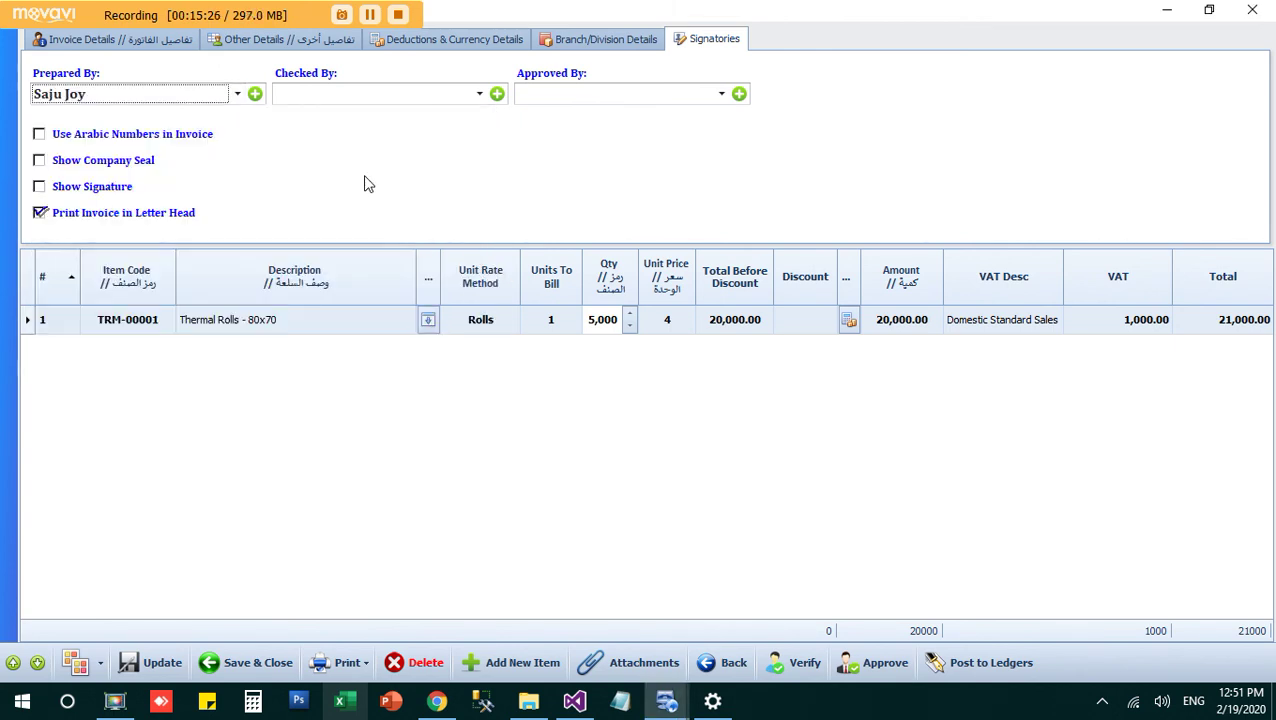
pyautogui.click(97, 194)
pyautogui.click(101, 166)
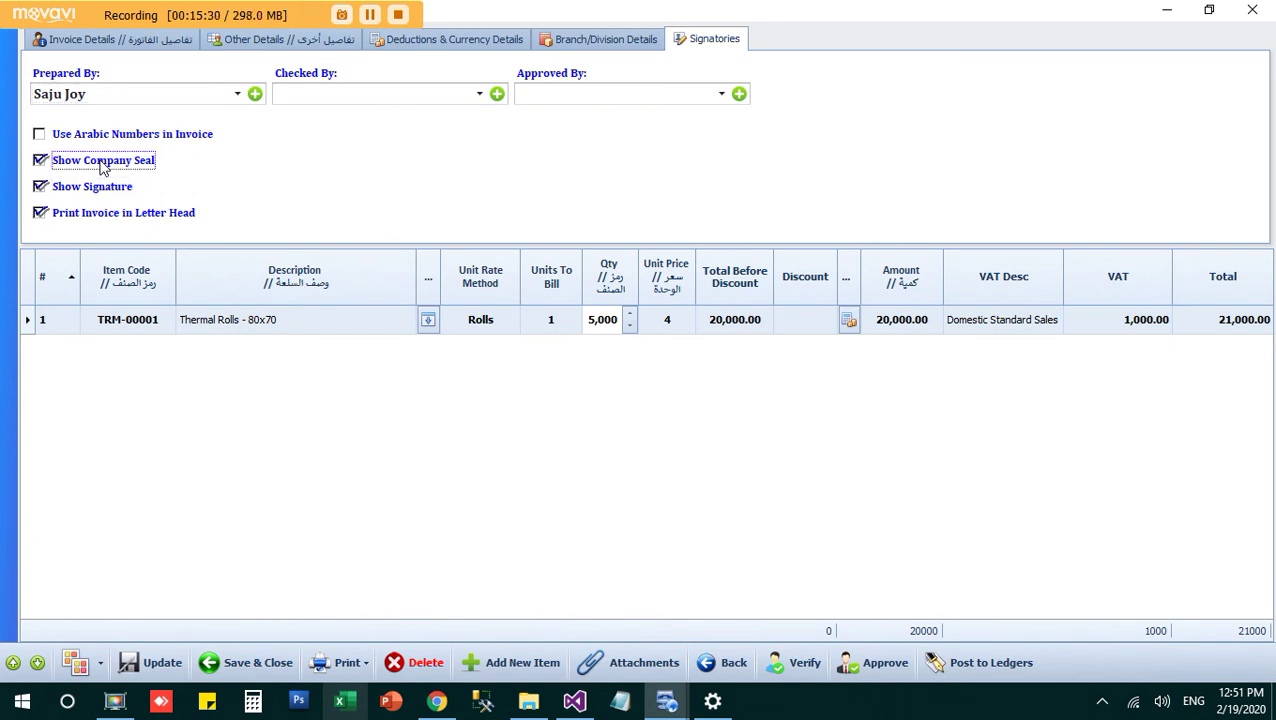